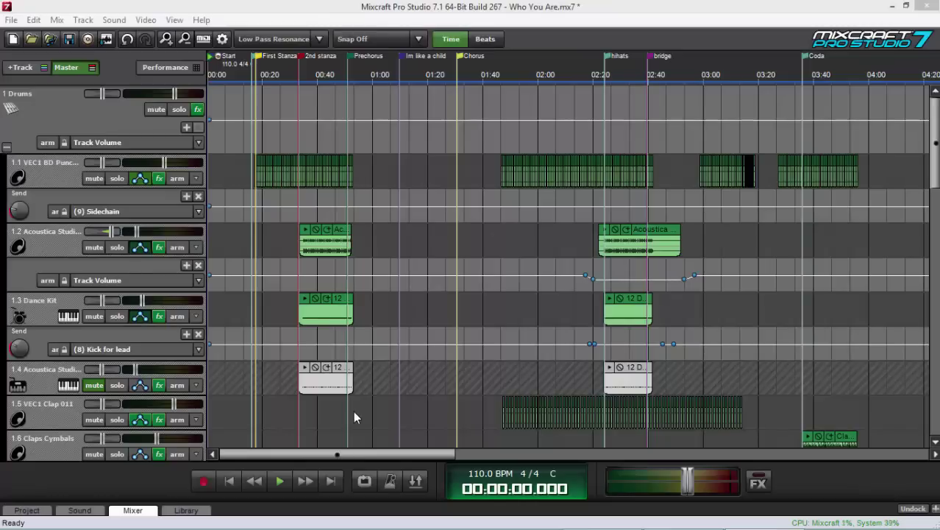
Step: Select the Drums submix and start playback from about 0:18
click(41, 119)
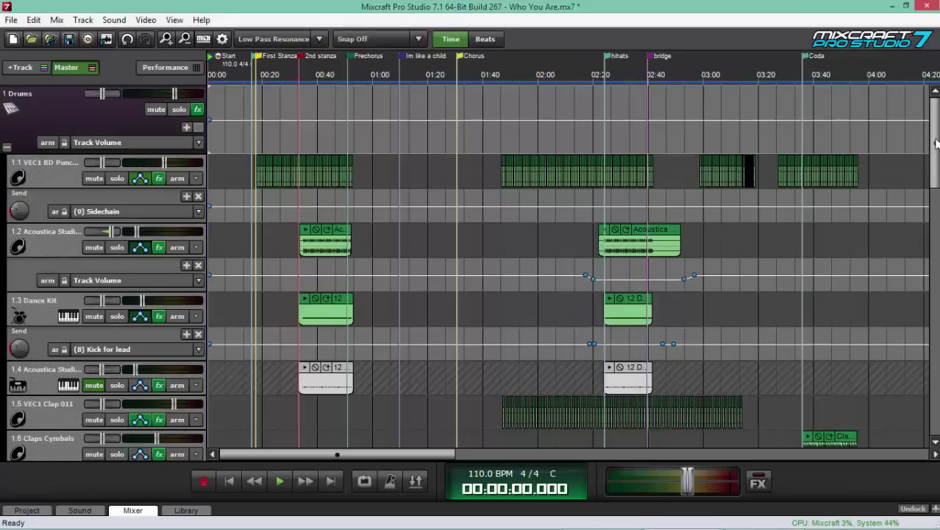
drag(936, 143, 936, 103)
mouse_move(933, 156)
mouse_down()
mouse_move(934, 206)
mouse_move(916, 188)
mouse_move(928, 156)
mouse_up()
click(257, 76)
click(278, 484)
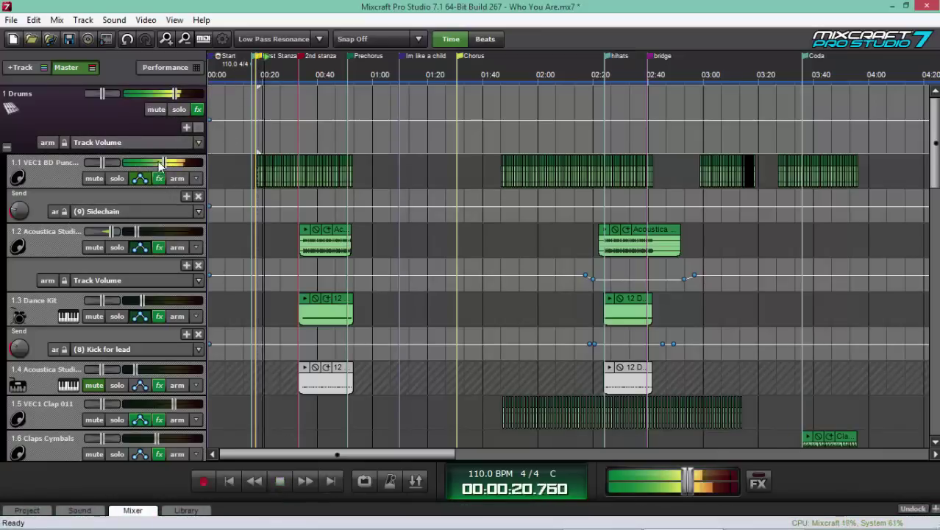
Step: Lower the kick track to about -5.6 dB and the Drums submix to about -2.6 dB
mouse_move(166, 162)
mouse_down()
mouse_move(130, 168)
mouse_move(162, 170)
mouse_up()
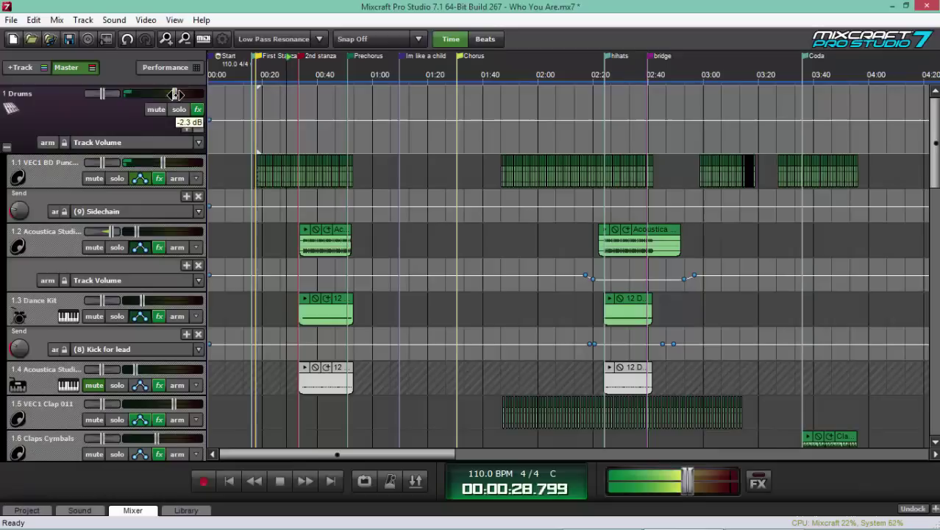
mouse_move(172, 95)
mouse_move(172, 95)
mouse_down()
mouse_move(119, 112)
mouse_move(175, 108)
mouse_up()
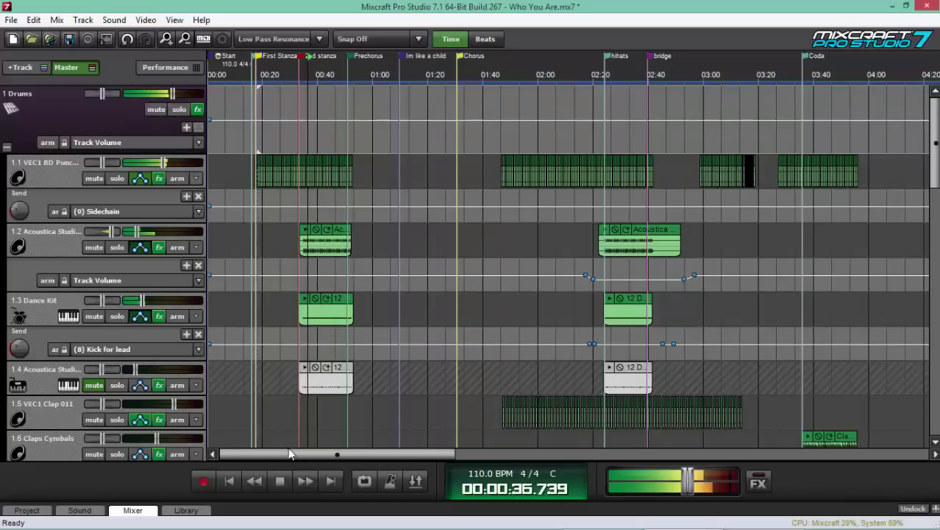
Step: Stop and restart playback from about 0:17
click(280, 480)
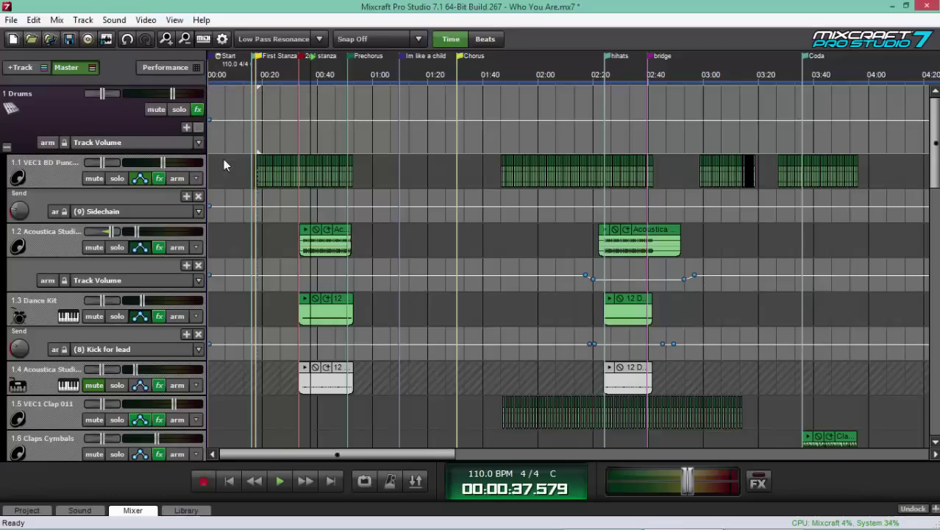
click(257, 71)
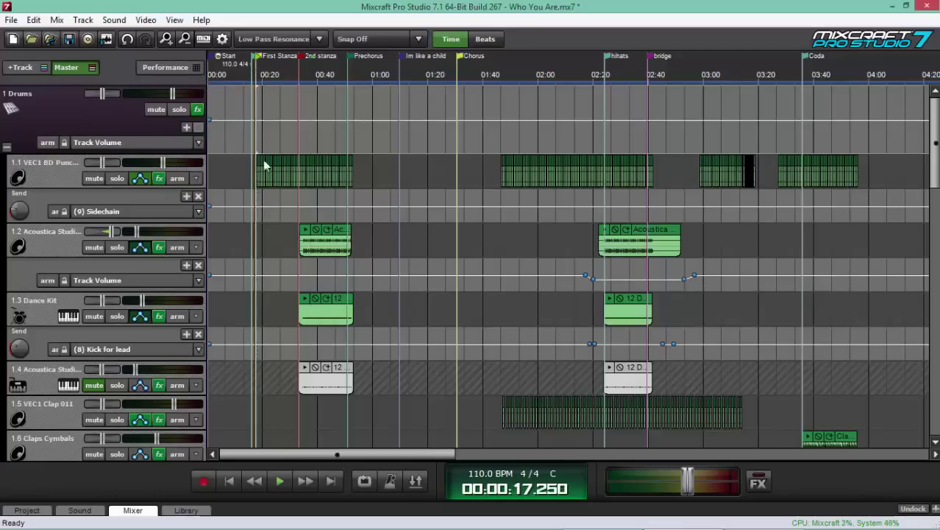
click(280, 482)
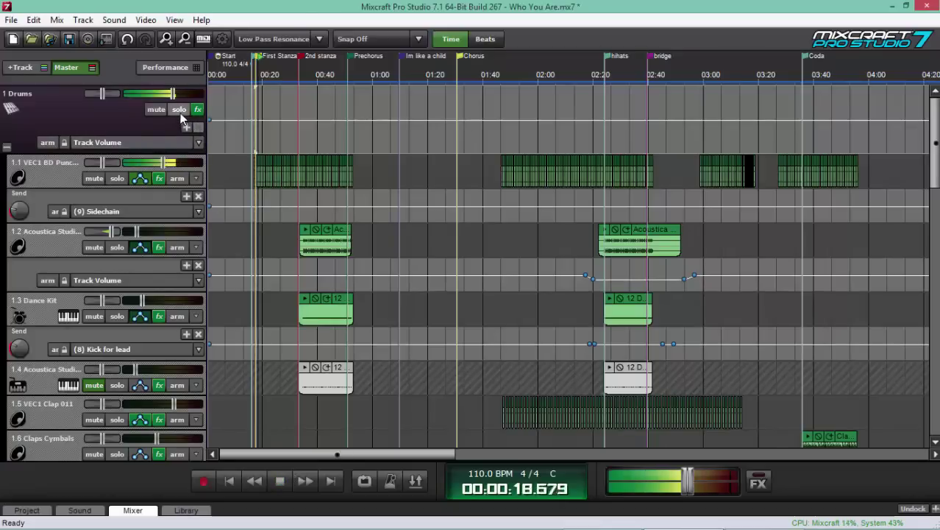
Step: Compare the Drums submix with RCompressor Stereo bypassed and re-enabled, leaving it on
click(197, 109)
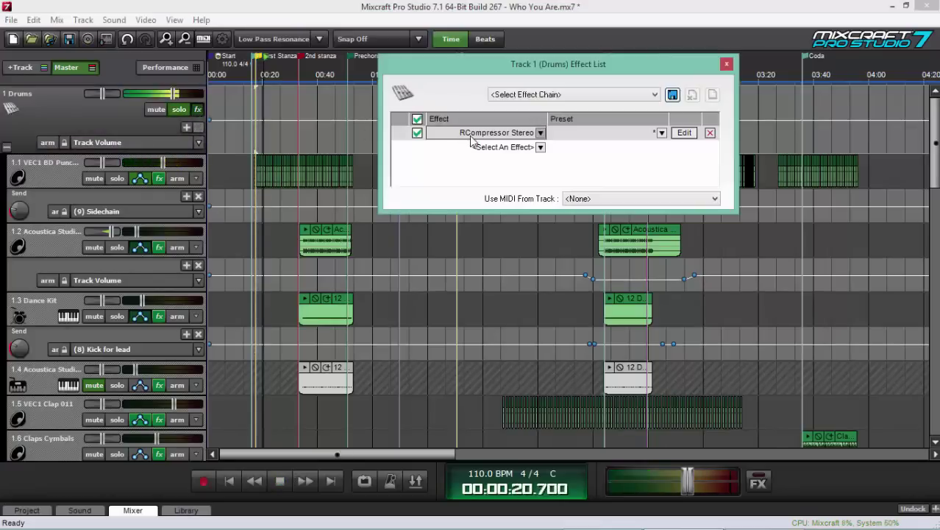
click(417, 131)
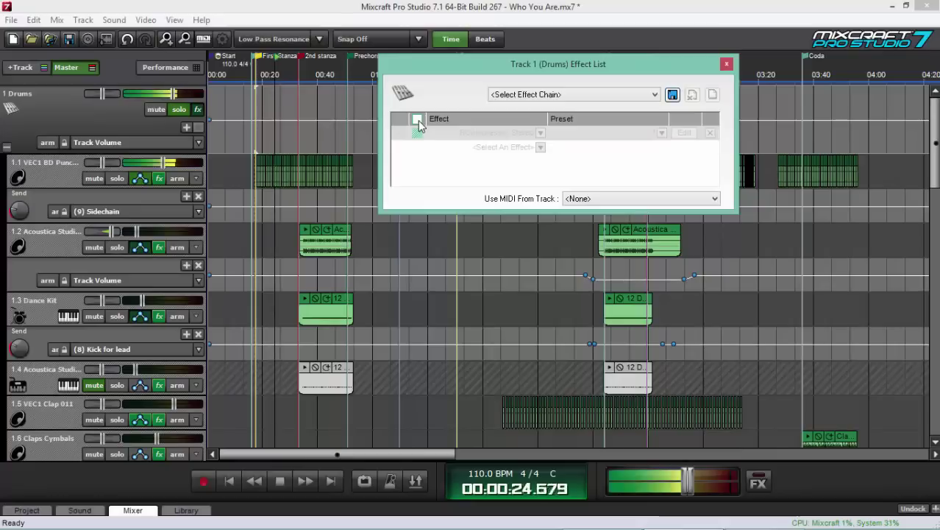
click(417, 120)
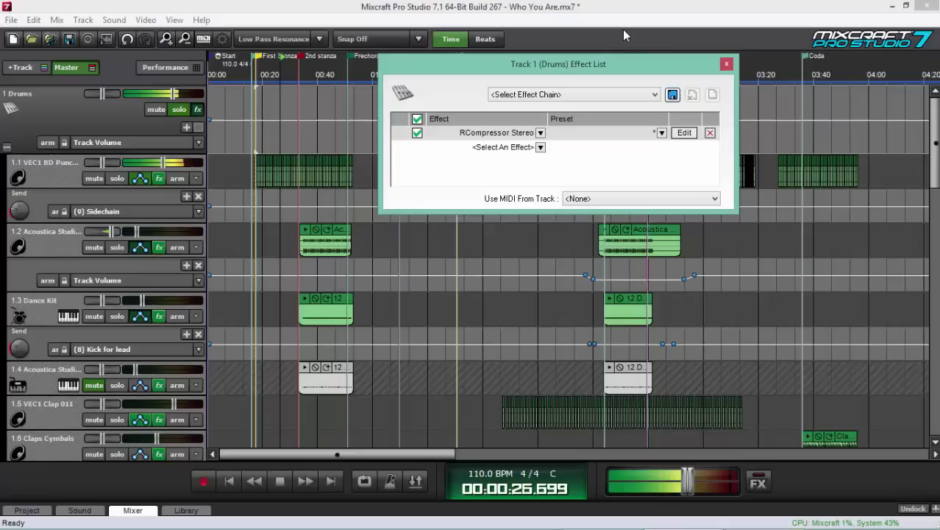
click(726, 64)
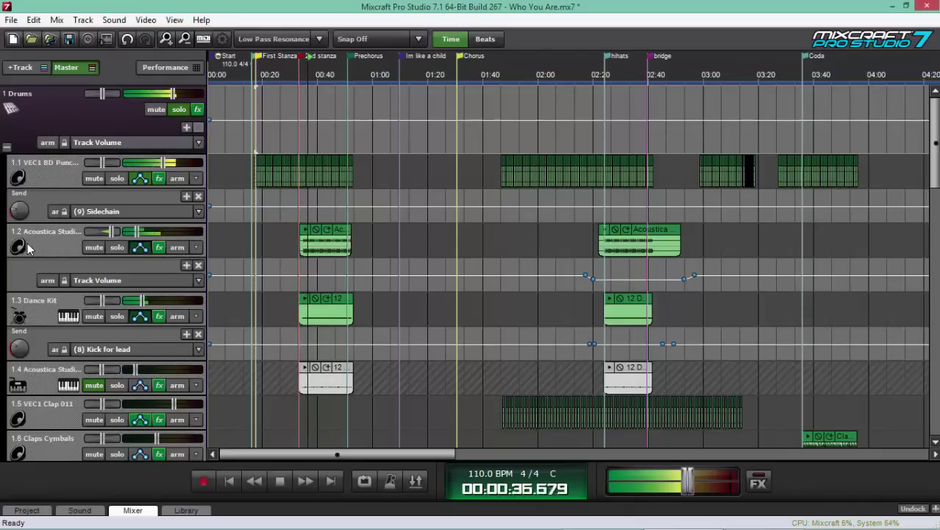
Step: Stop playback at 0:45.349
scroll(71, 338, down, 3)
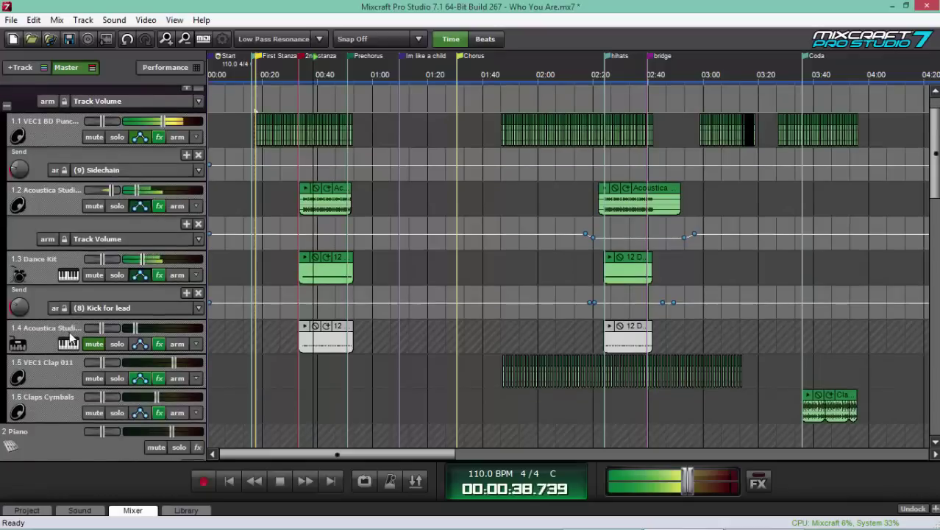
scroll(74, 323, up, 3)
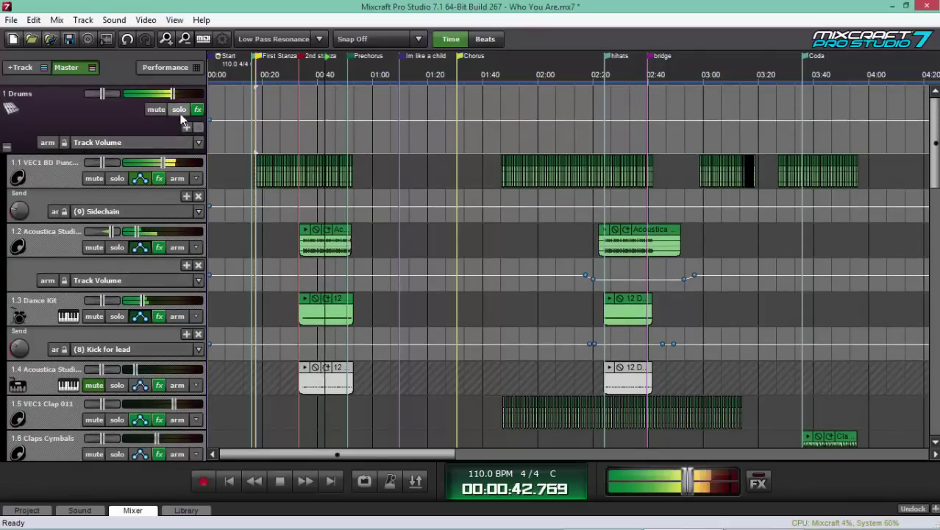
scroll(471, 265, down, 10)
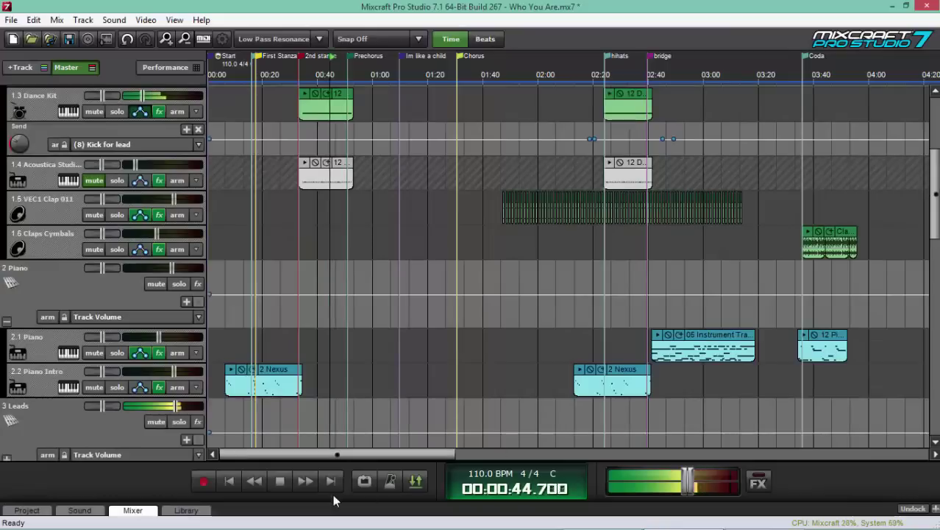
click(278, 482)
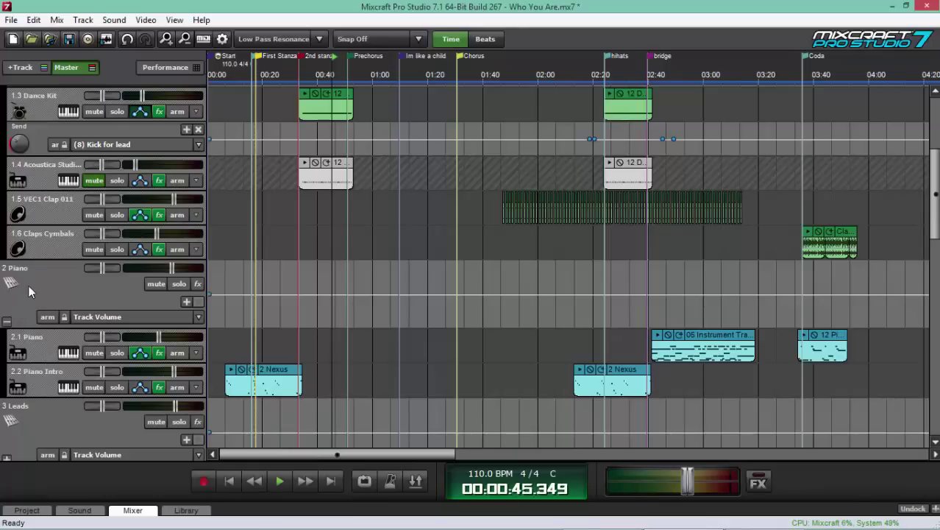
Step: Move the piano tracks out of the Piano submix and delete the emptied submix
drag(29, 347, 22, 328)
right_click(29, 352)
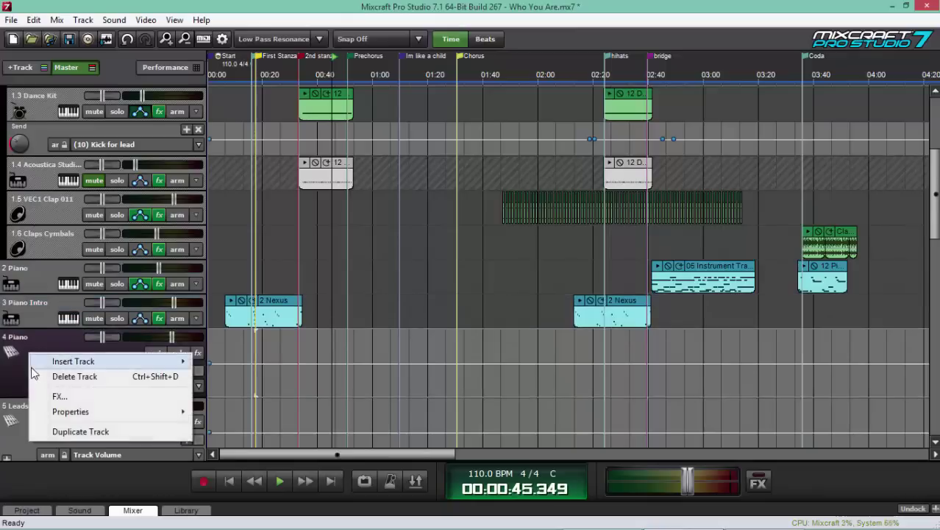
click(41, 377)
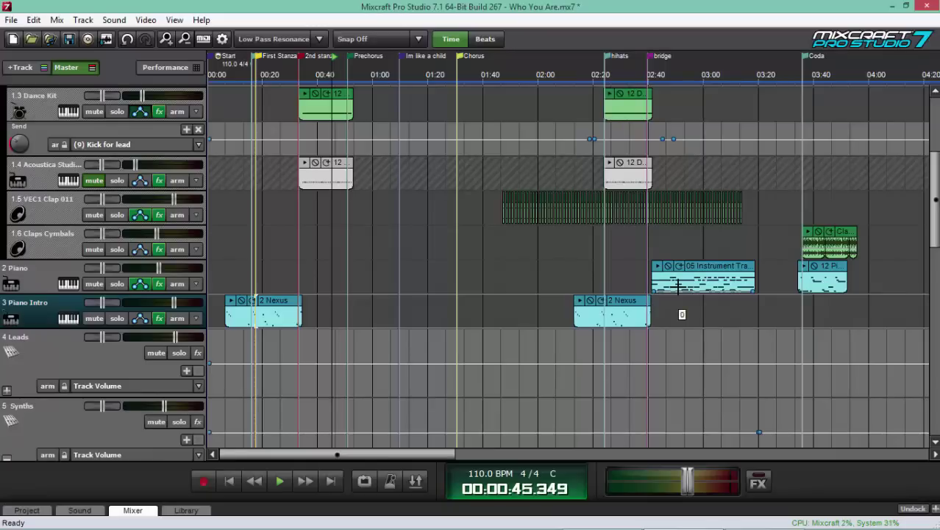
Step: Insert a new SubMix Track, SubMix 4, above the Piano track
right_click(39, 277)
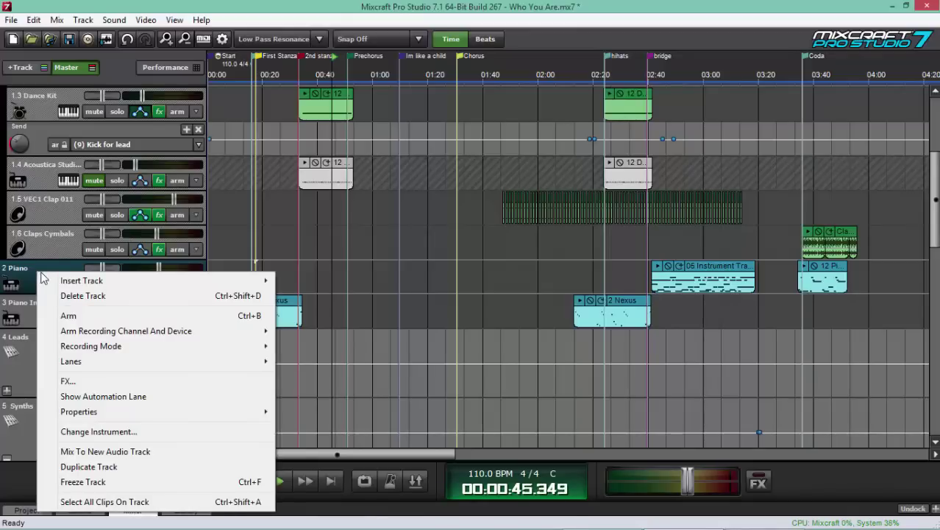
mouse_move(48, 279)
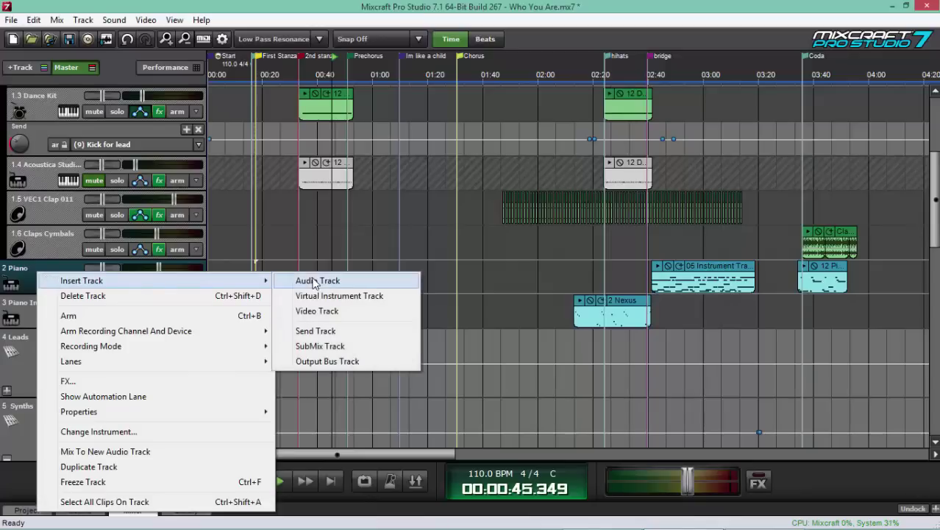
click(323, 350)
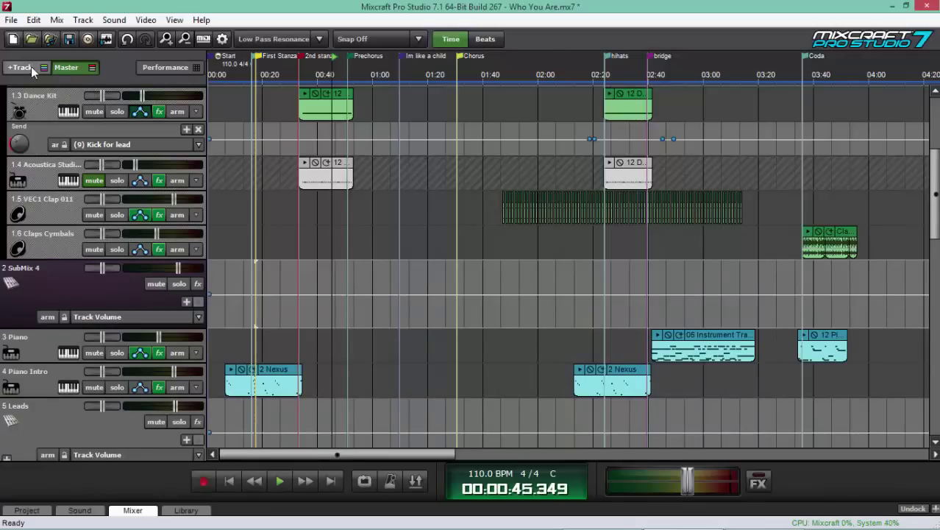
click(79, 22)
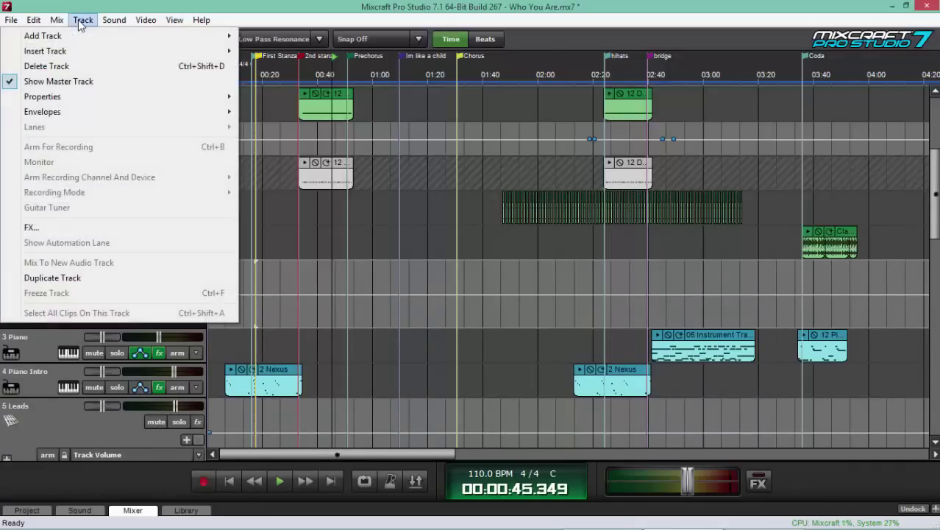
mouse_move(81, 36)
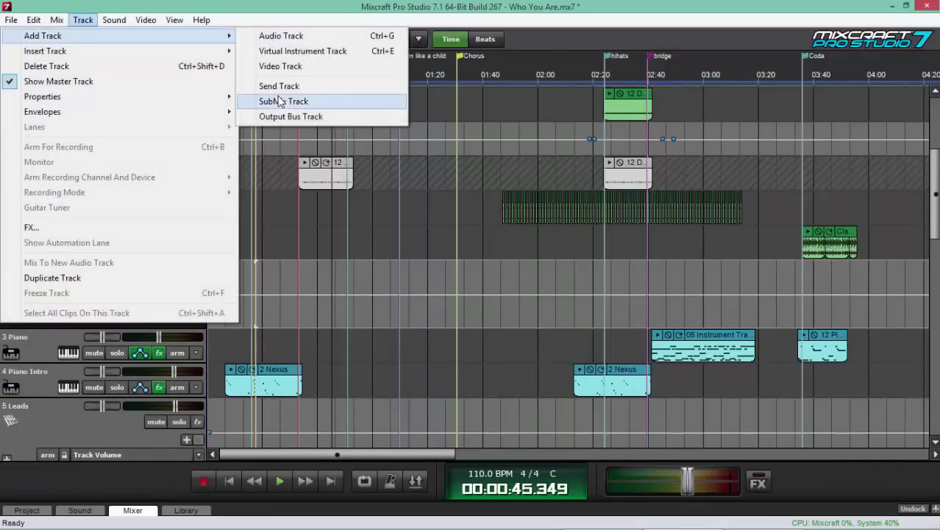
click(63, 344)
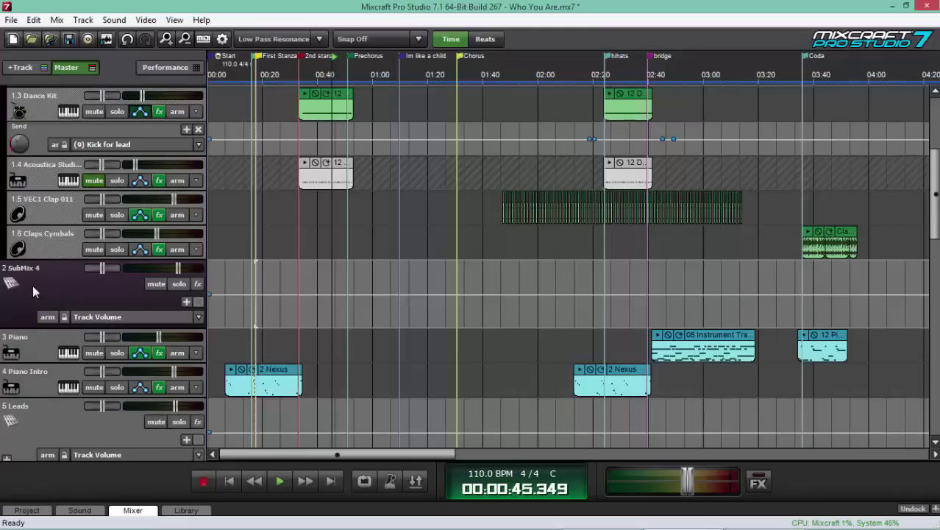
Step: Move Piano and Piano Intro into SubMix 4 and collapse it
drag(29, 352, 27, 313)
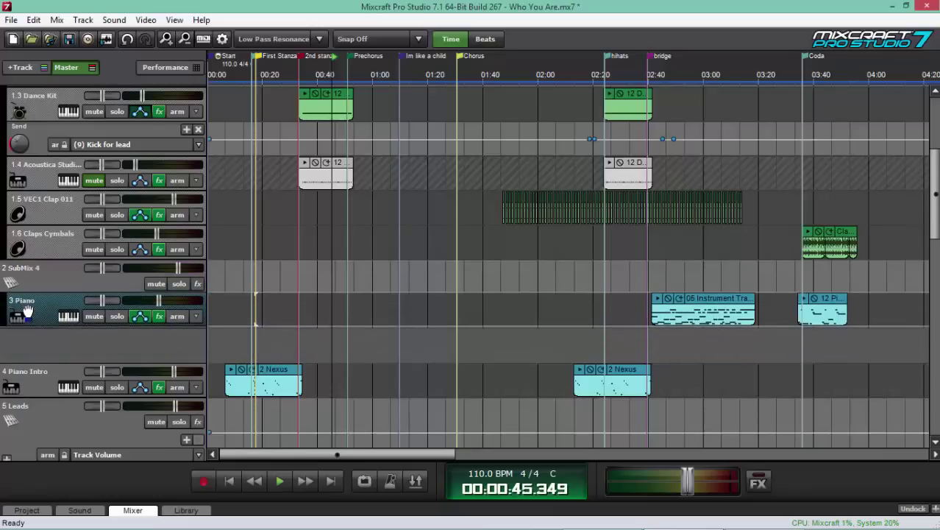
drag(41, 383, 42, 361)
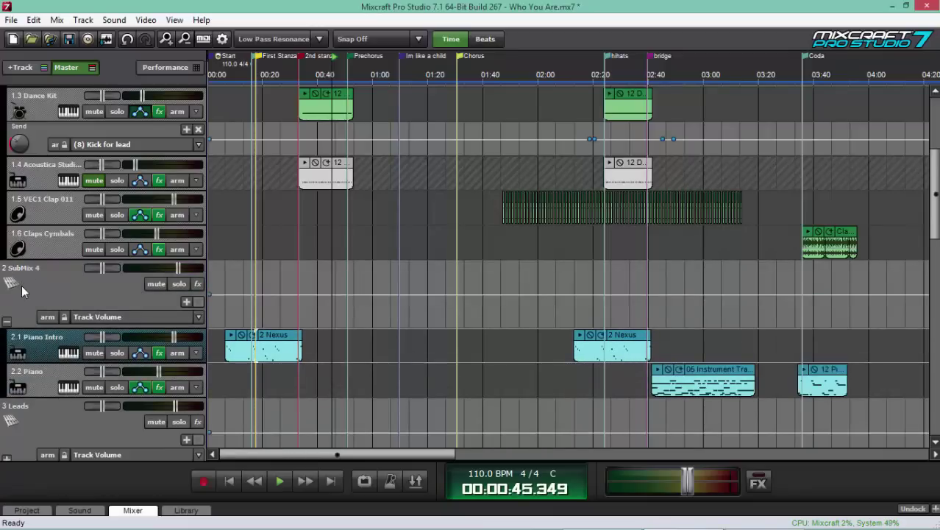
click(6, 322)
Step: Collapse the Drums submix to hide its drum sub-tracks
scroll(15, 142, up, 8)
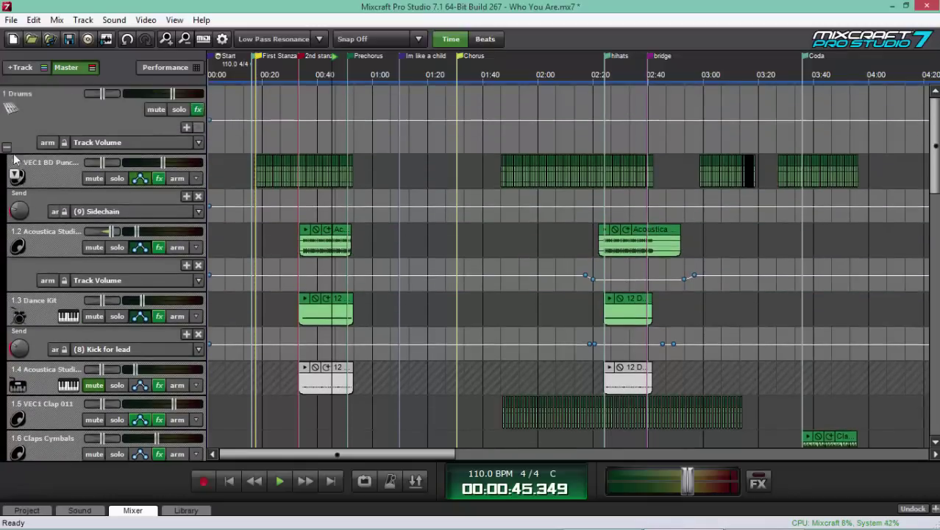
click(7, 146)
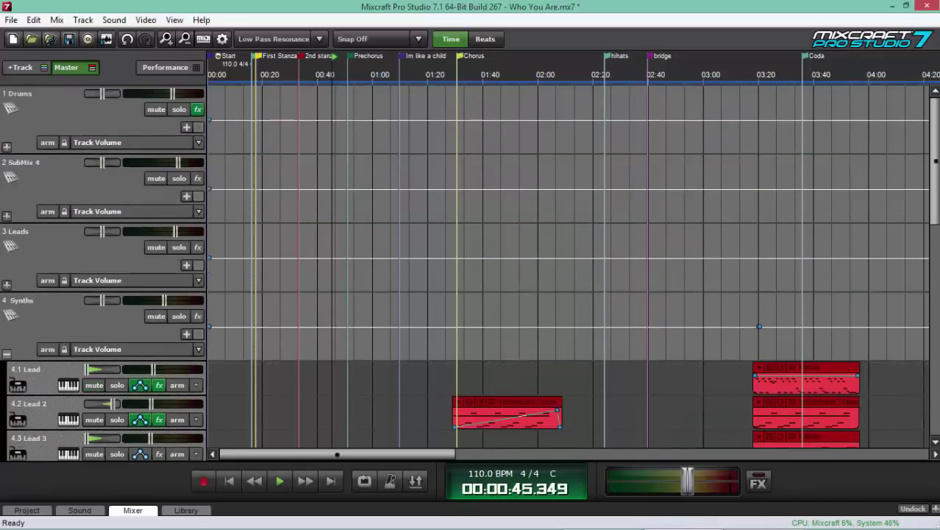
drag(938, 149, 938, 112)
scroll(29, 362, down, 3)
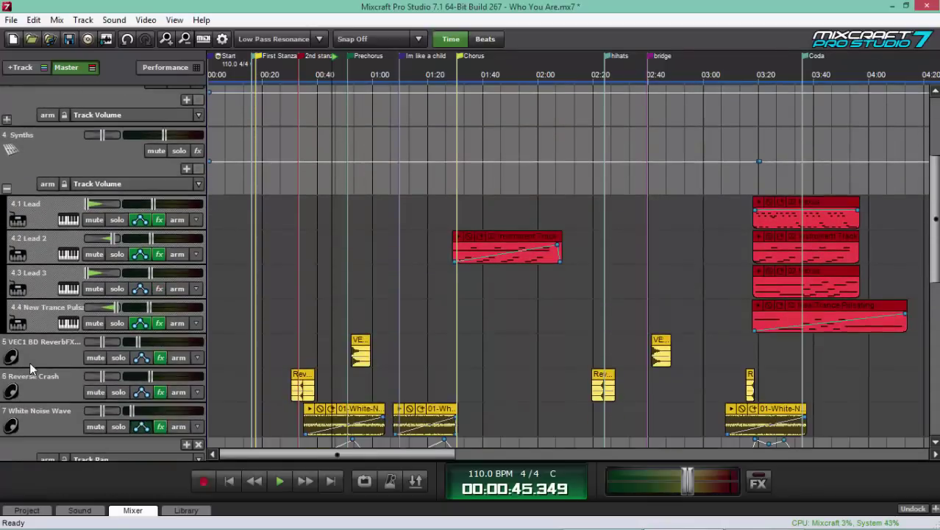
scroll(29, 362, up, 1)
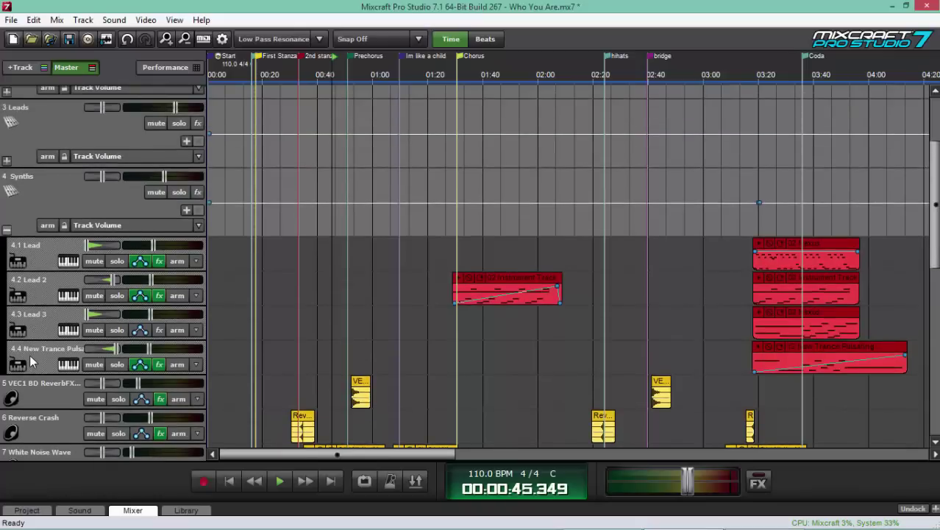
scroll(29, 359, up, 4)
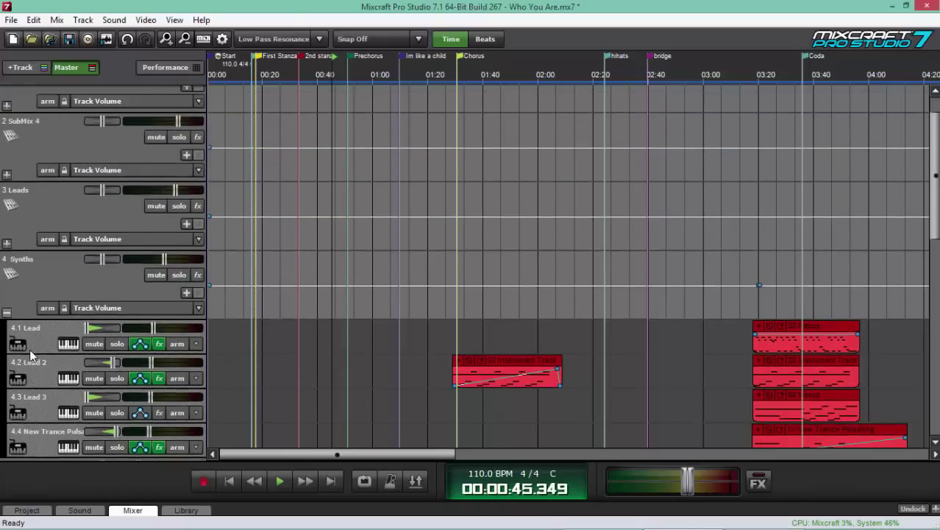
scroll(30, 354, up, 2)
Step: Rename SubMix 4 to Piano
double_click(28, 163)
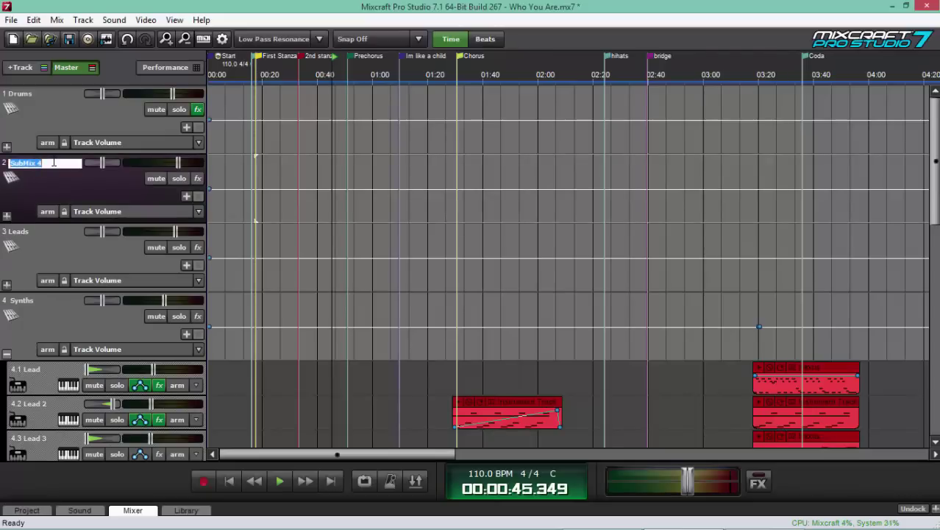
text(Piano)
click(17, 200)
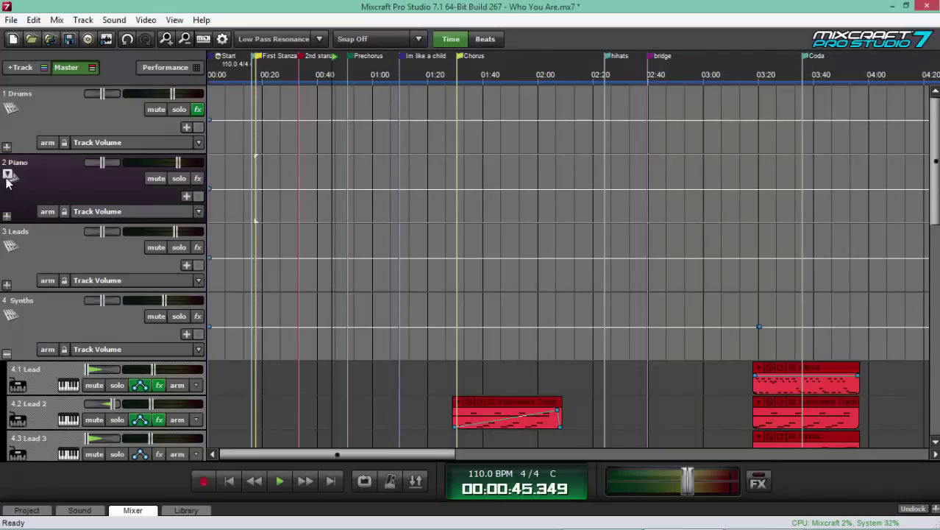
Step: Give the Piano submix a keyboard track image and expand it
click(9, 178)
click(588, 300)
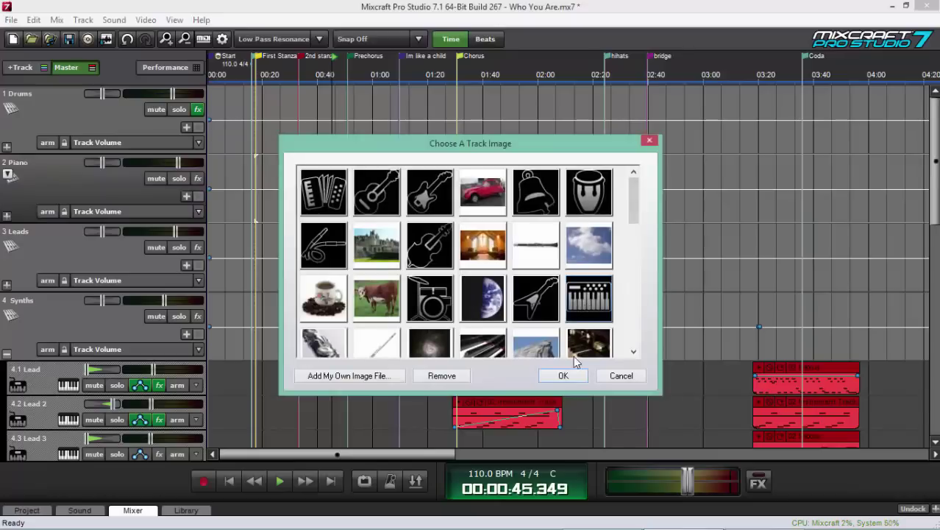
click(564, 376)
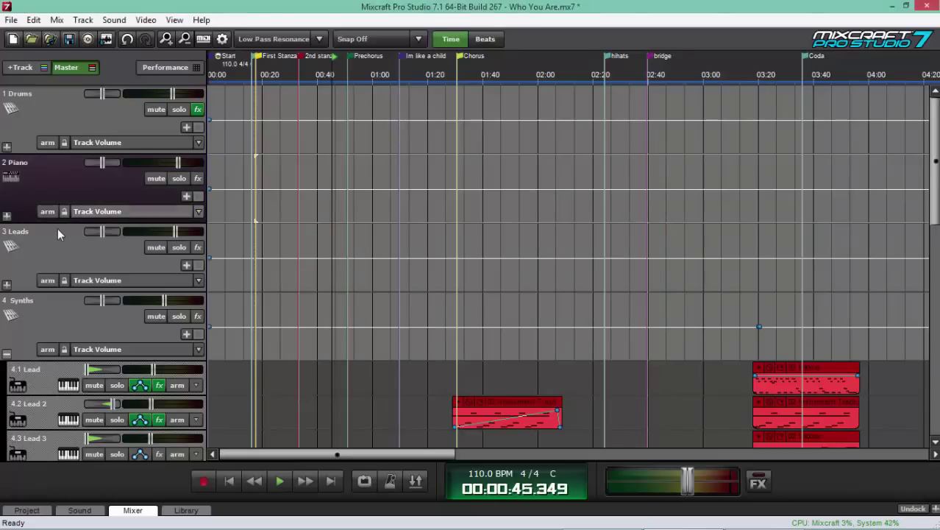
click(7, 216)
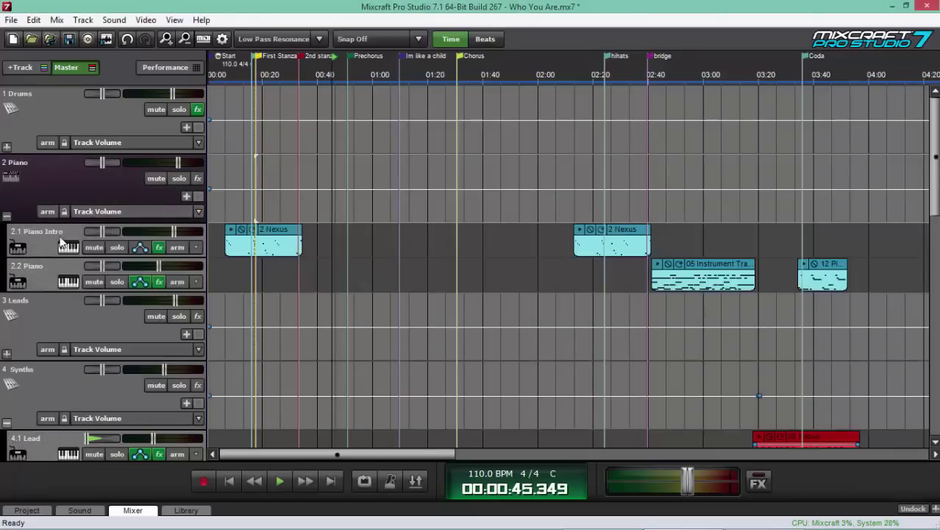
click(8, 218)
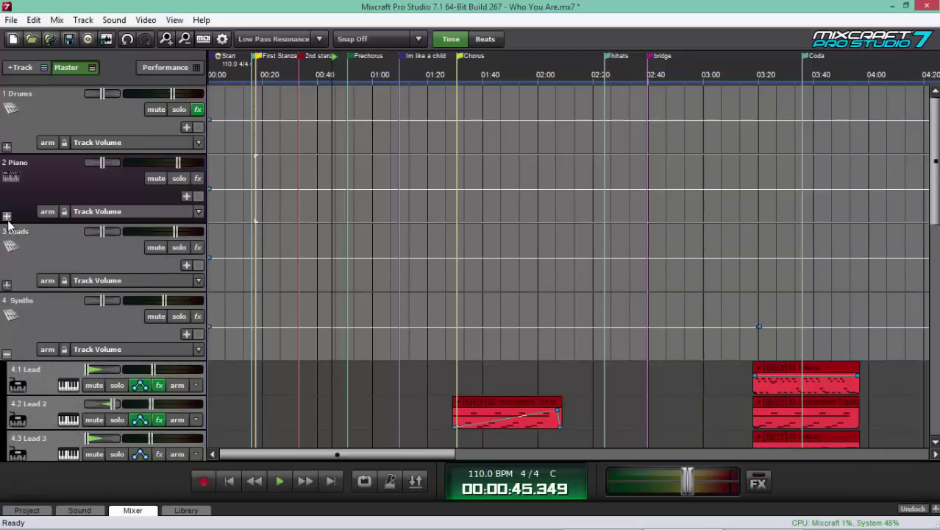
click(7, 285)
scroll(10, 287, down, 2)
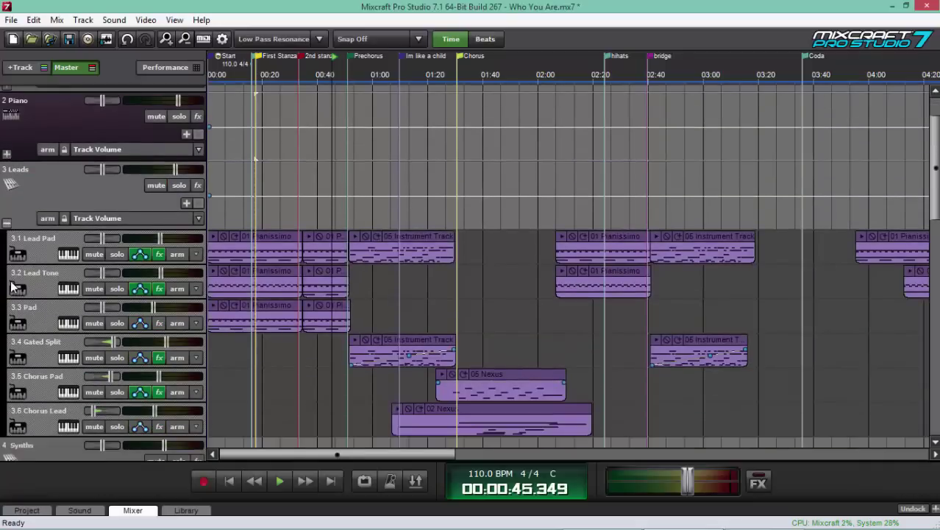
click(6, 223)
scroll(8, 226, up, 2)
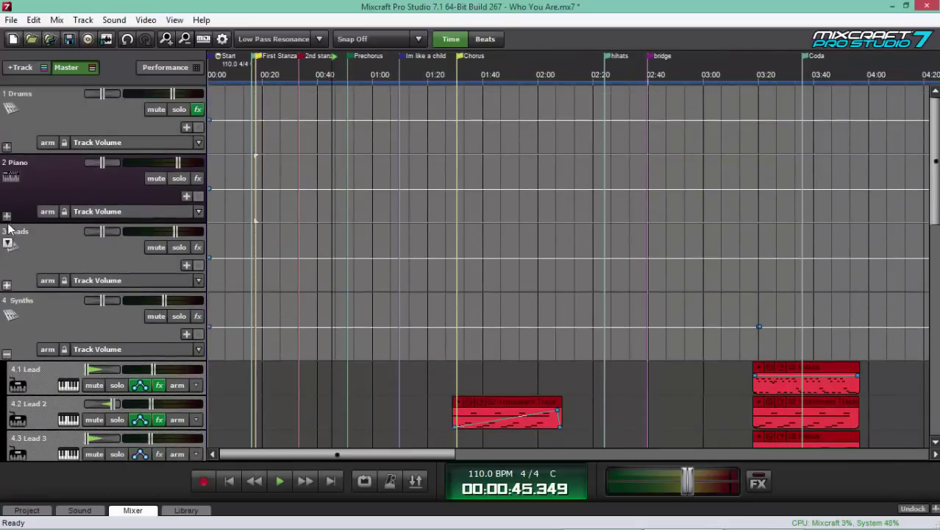
click(7, 354)
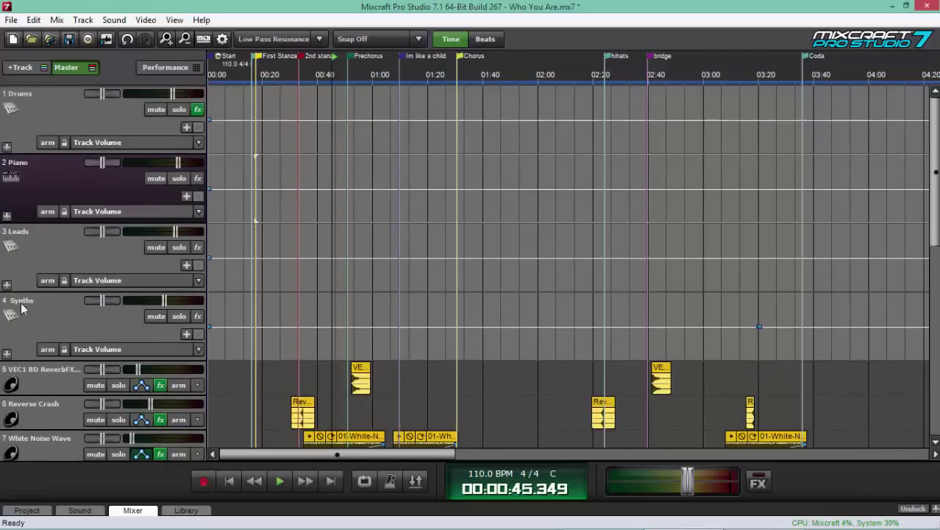
click(7, 354)
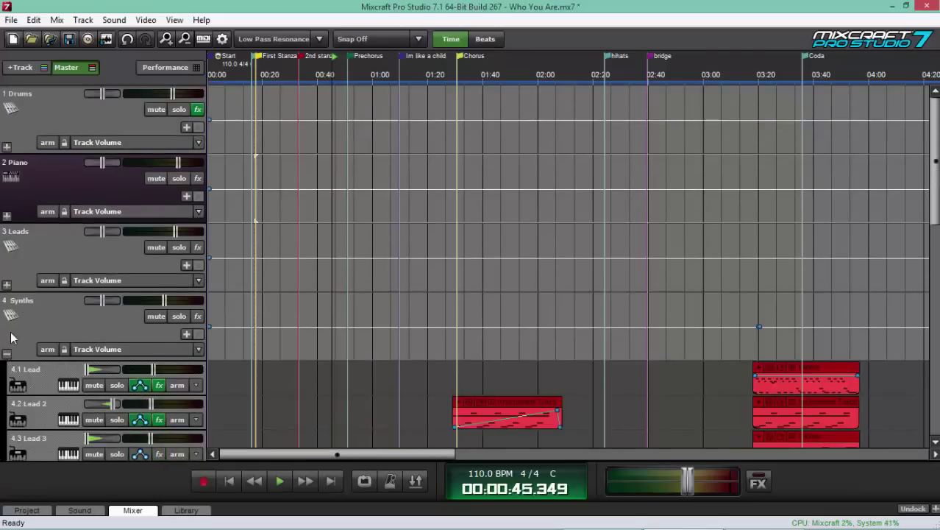
click(6, 284)
click(7, 217)
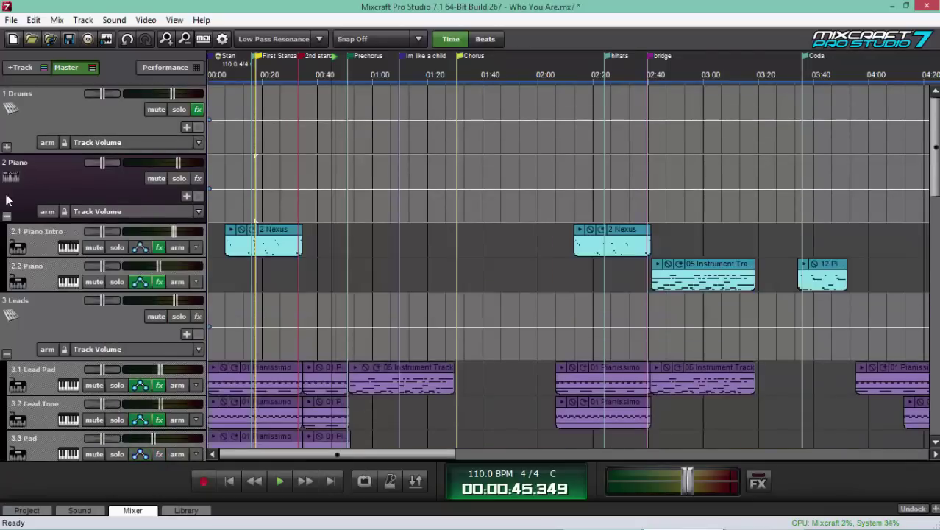
click(7, 147)
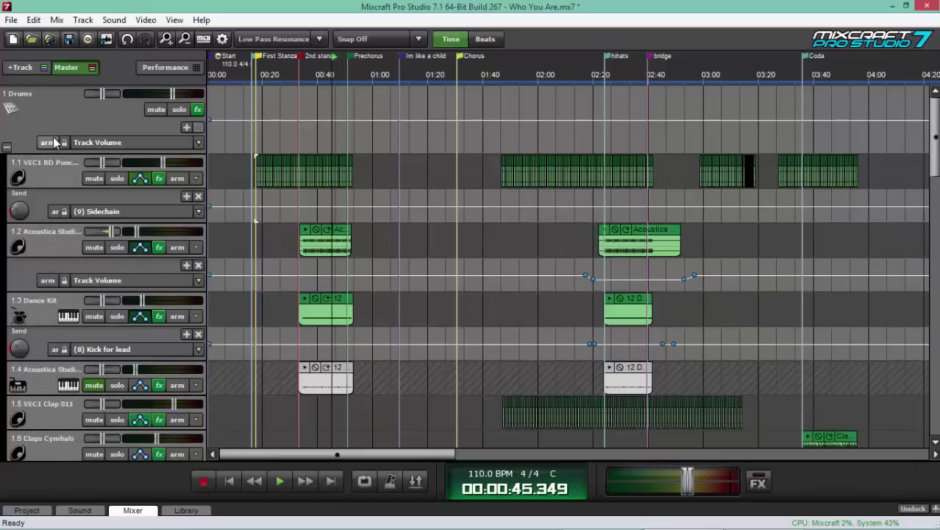
click(6, 147)
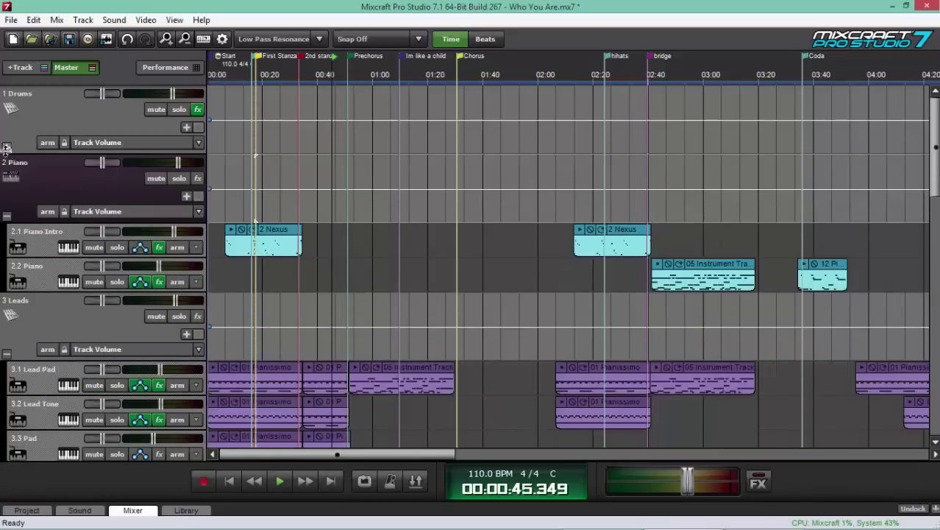
click(6, 219)
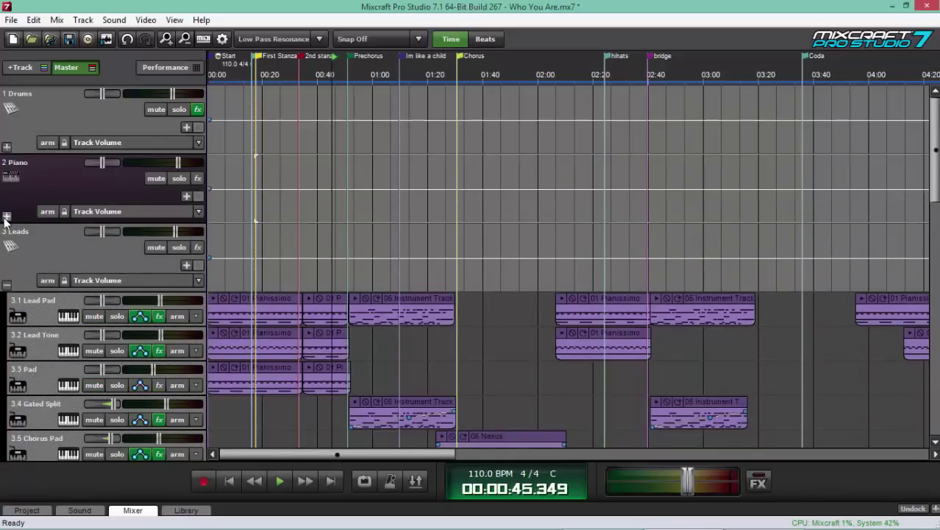
click(6, 286)
scroll(9, 295, down, 1)
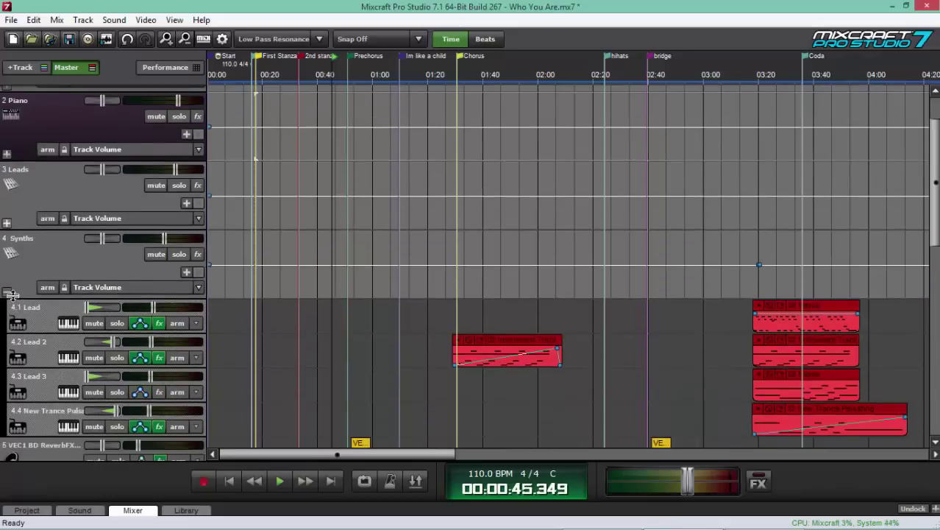
Step: Collapse the Synths submix so all four submixes are folded above the effect tracks
click(7, 292)
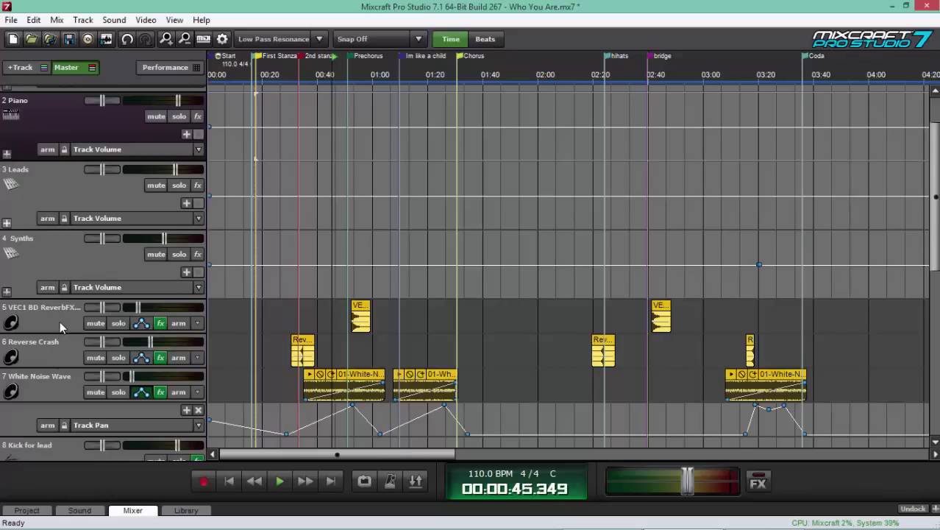
scroll(64, 349, down, 2)
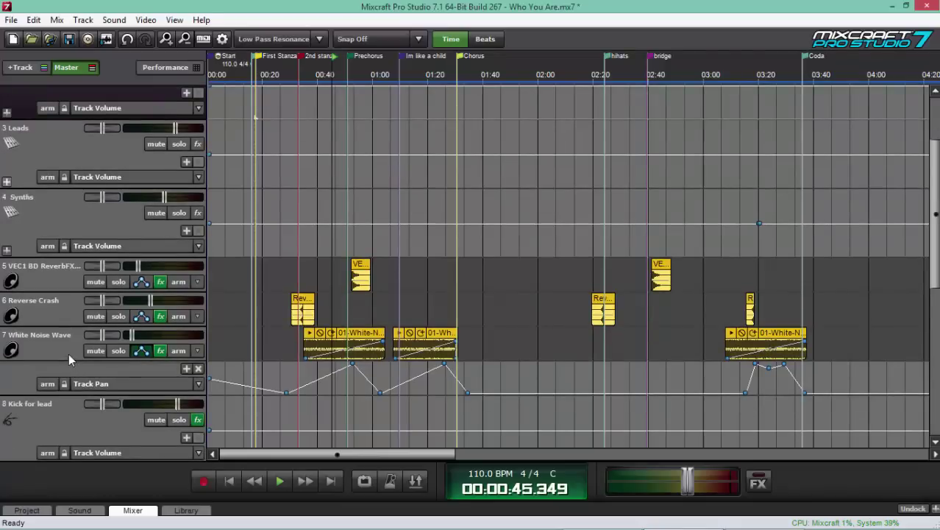
scroll(68, 353, down, 1)
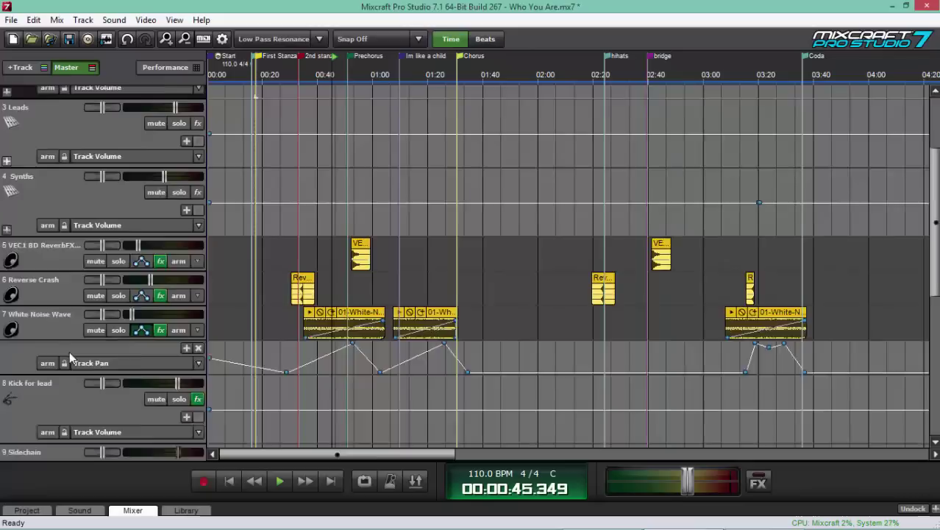
scroll(70, 351, up, 6)
scroll(70, 350, down, 4)
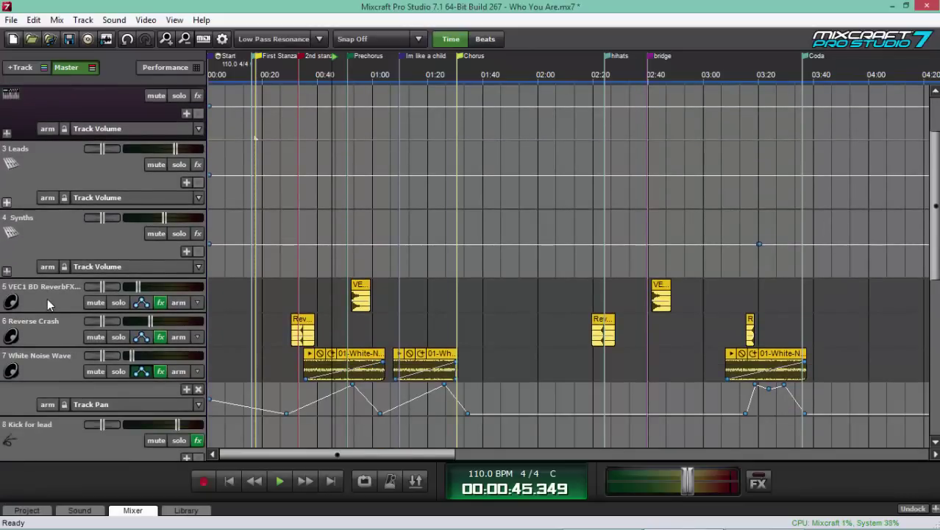
scroll(49, 297, down, 3)
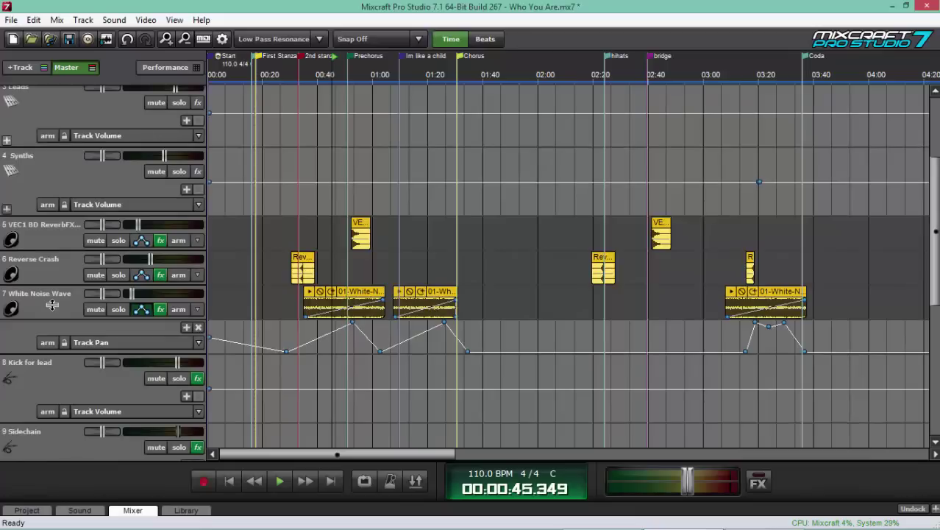
scroll(51, 303, up, 2)
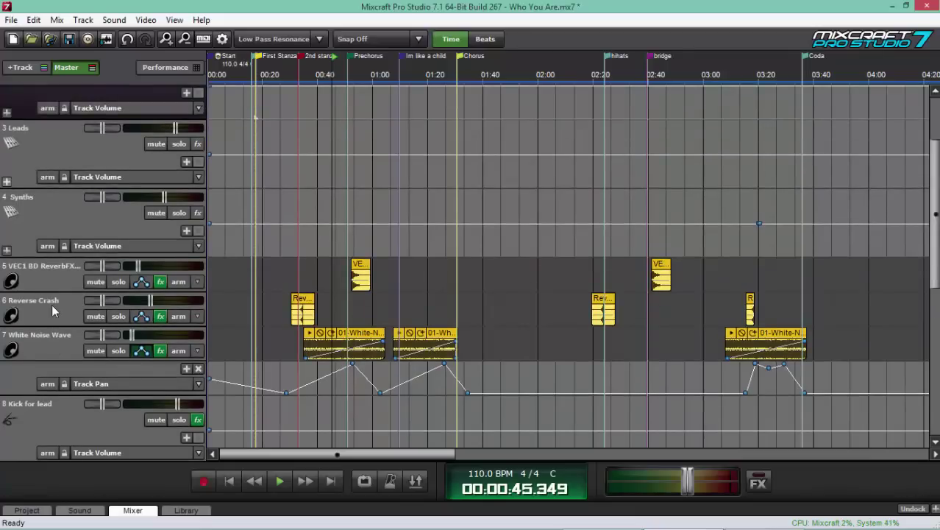
scroll(62, 299, down, 5)
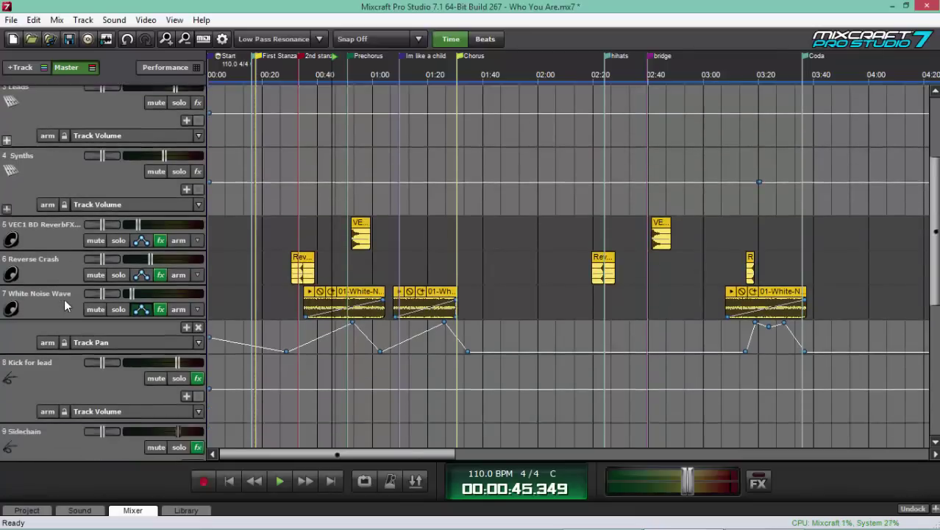
scroll(66, 298, down, 3)
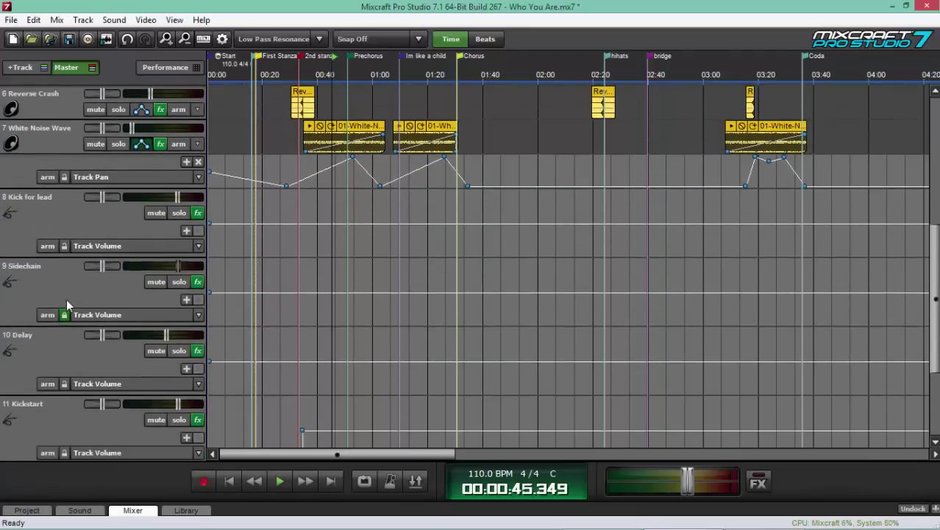
scroll(71, 297, up, 4)
scroll(72, 297, up, 7)
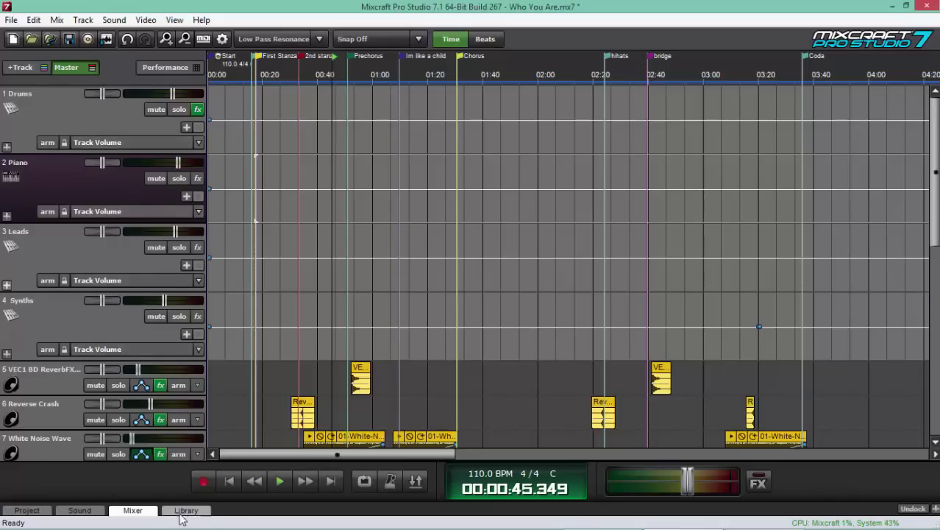
click(148, 511)
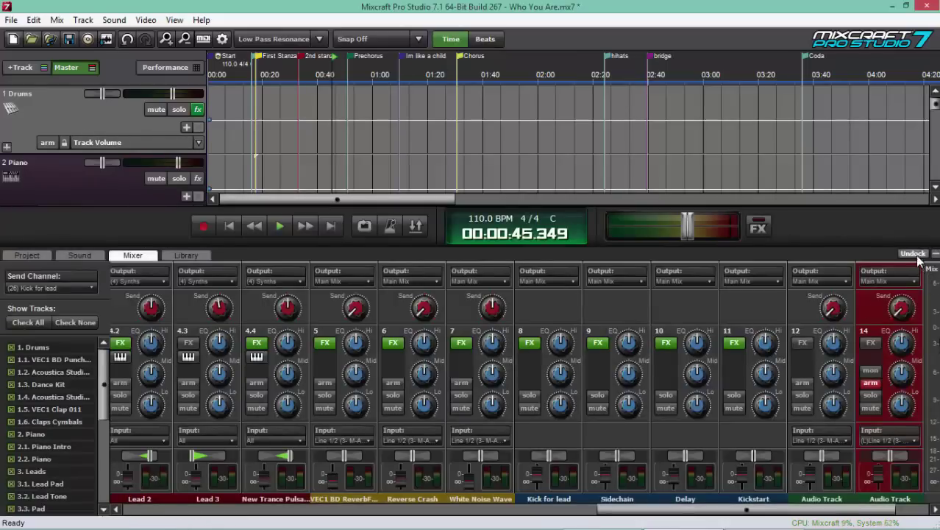
click(915, 255)
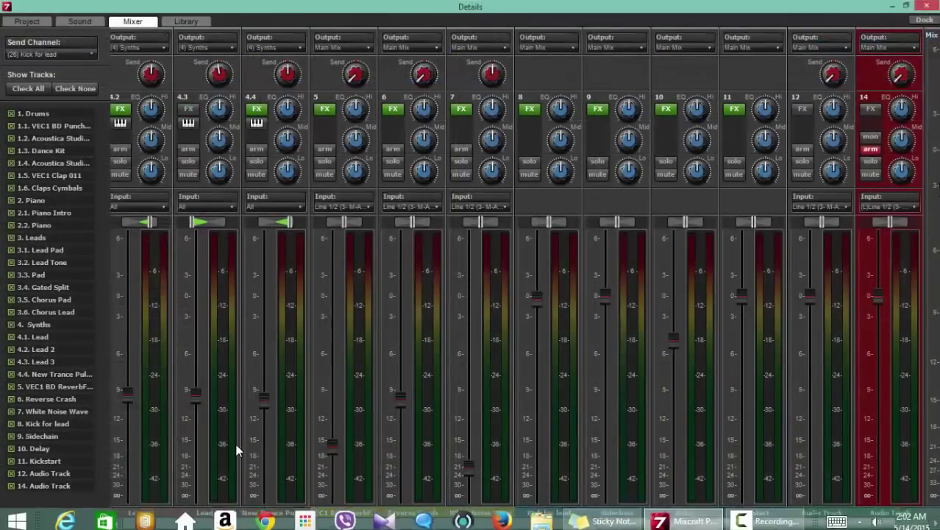
mouse_move(635, 522)
mouse_down()
mouse_move(151, 527)
mouse_move(648, 524)
mouse_up()
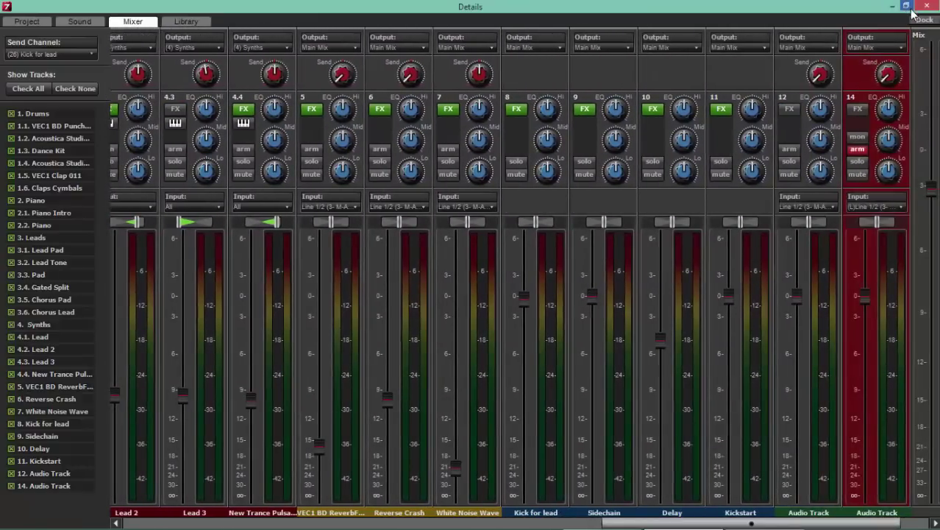
click(926, 8)
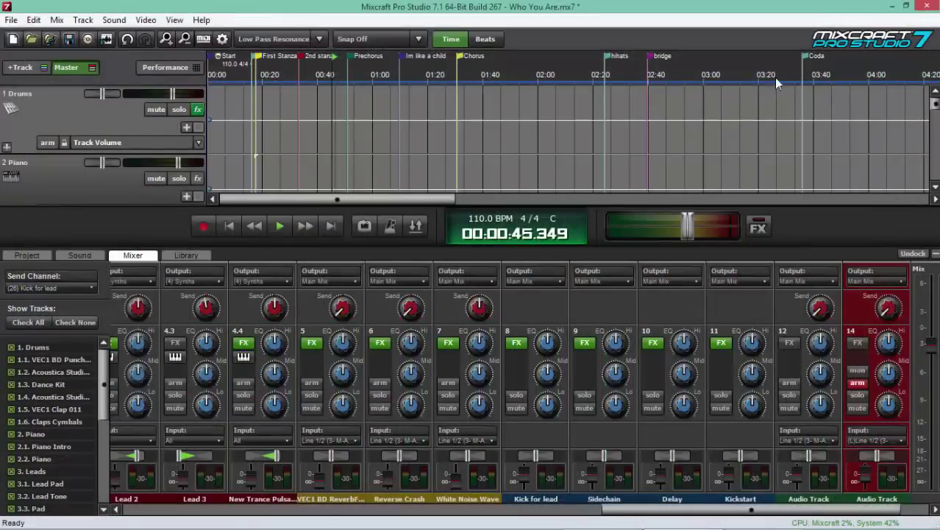
click(934, 255)
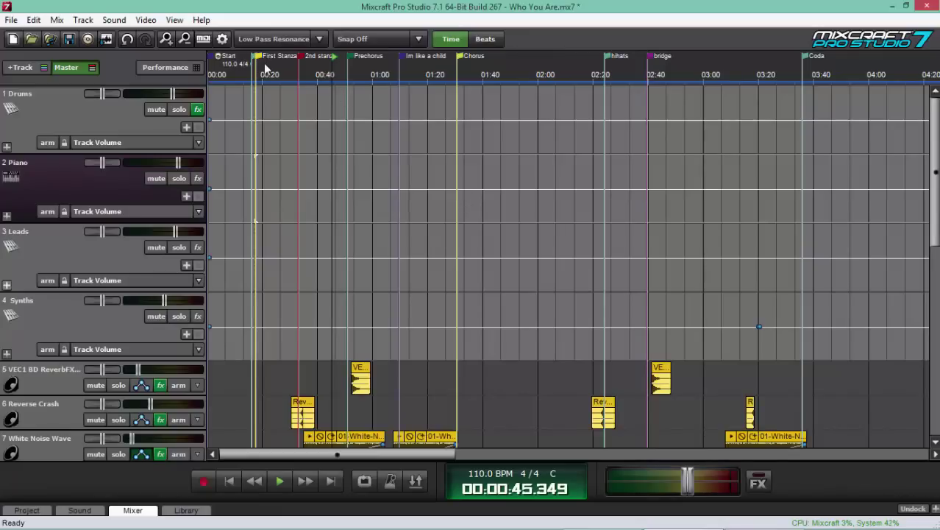
Step: Delete the old 2nd stanza marker and bring up the ruler menu near 00:33
scroll(272, 69, up, 3)
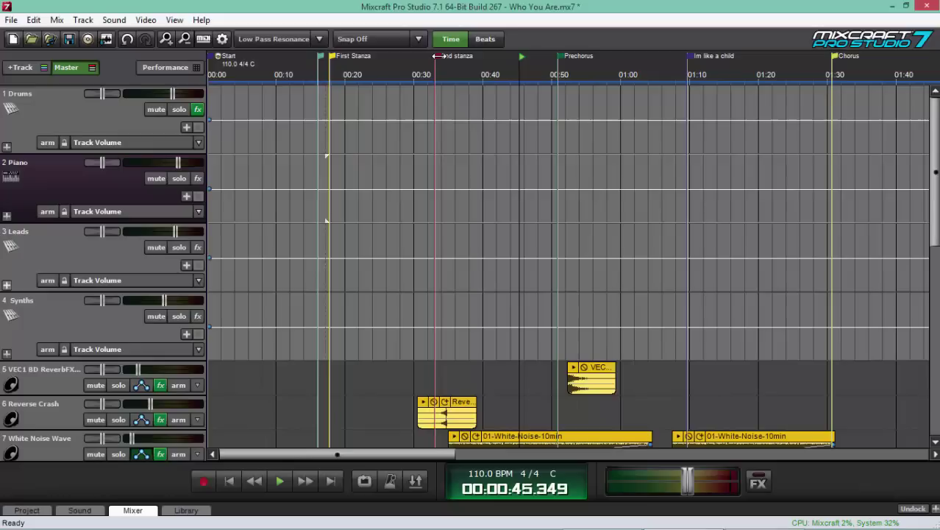
right_click(439, 55)
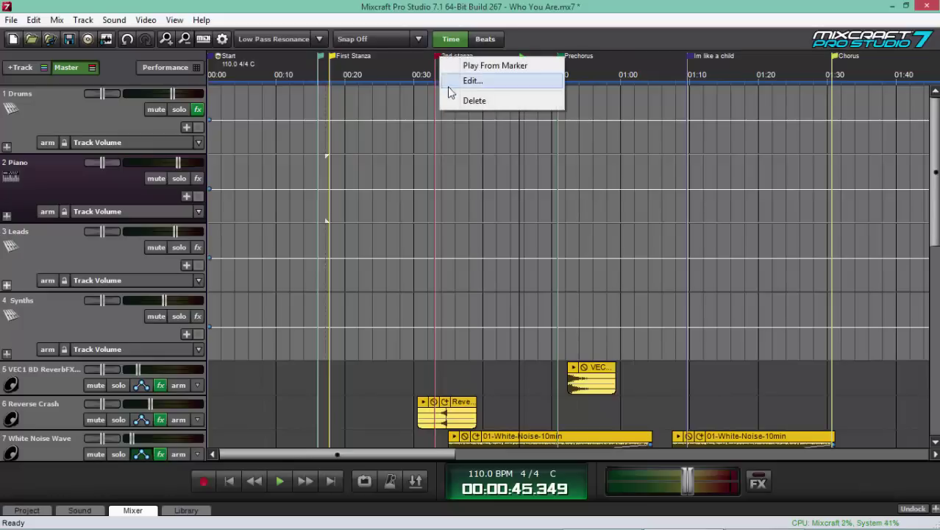
click(459, 103)
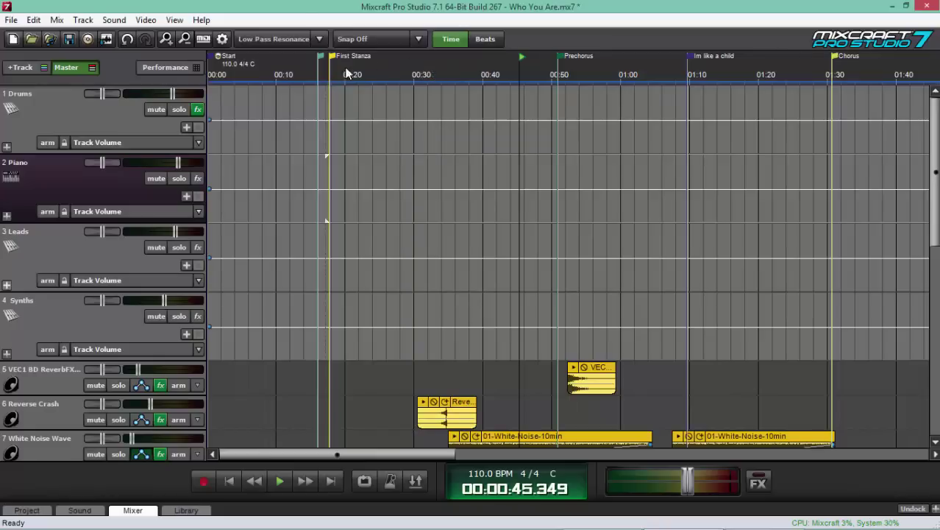
right_click(434, 64)
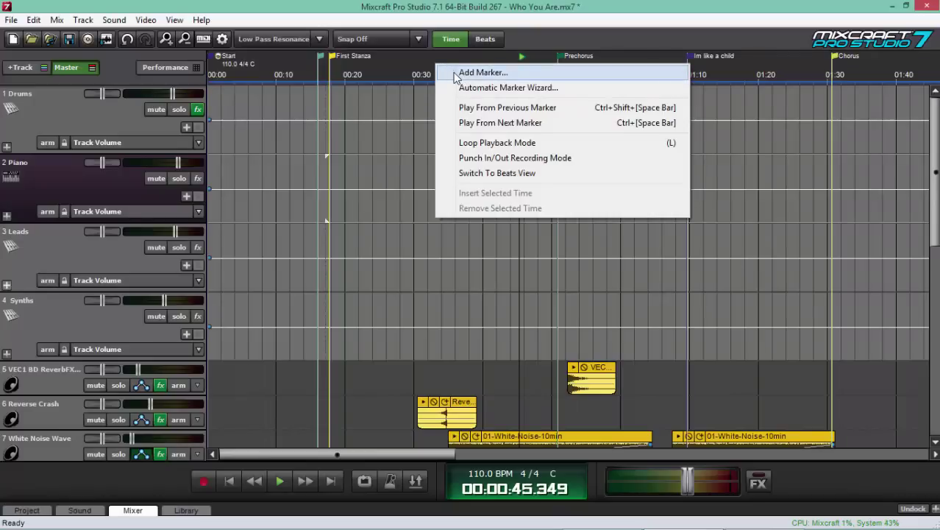
Step: Add a dark red marker titled '2nd stanza' at 0:33.99
click(447, 71)
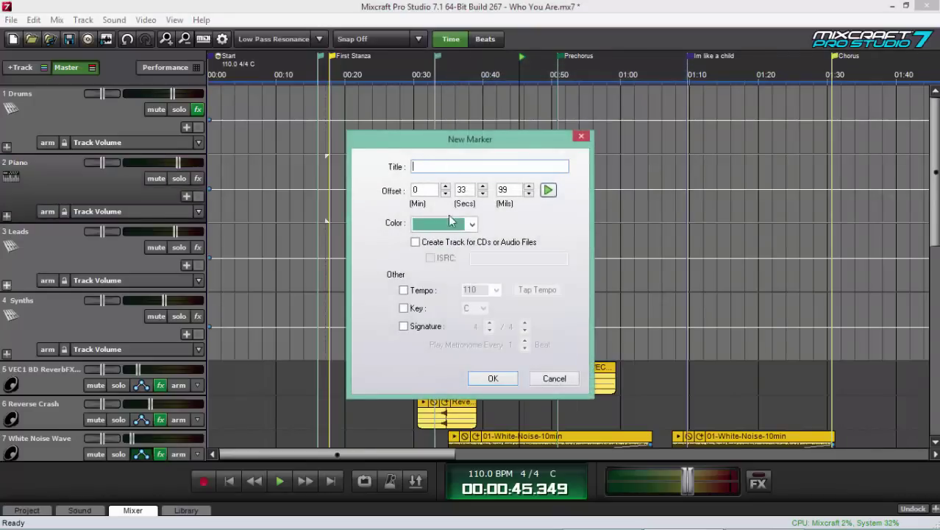
click(450, 224)
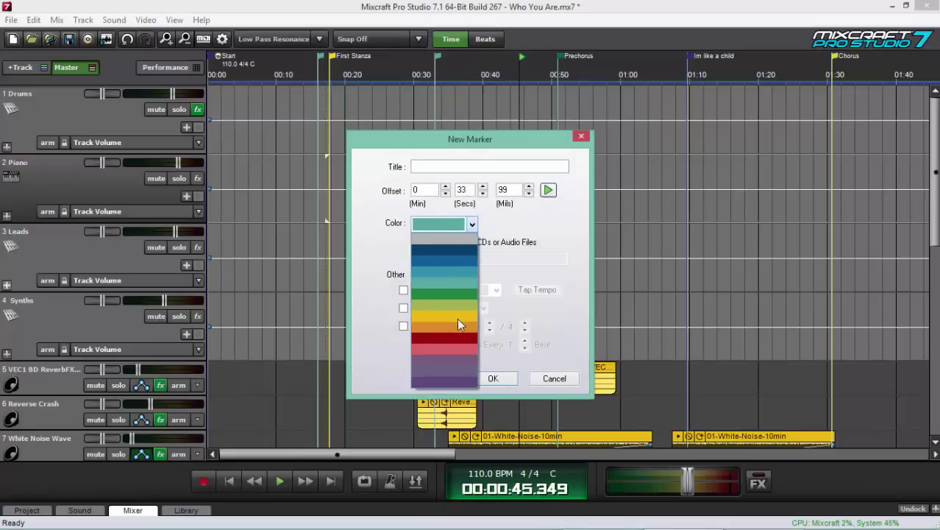
click(458, 342)
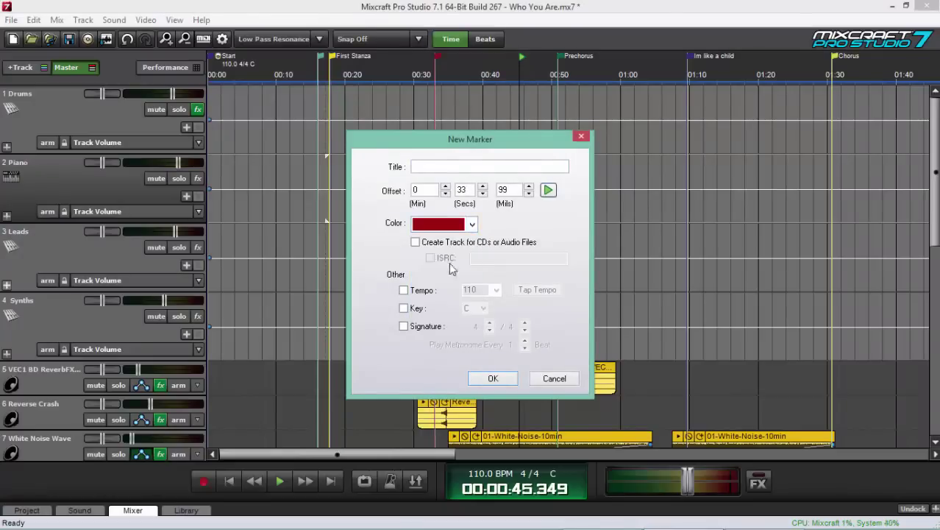
click(434, 167)
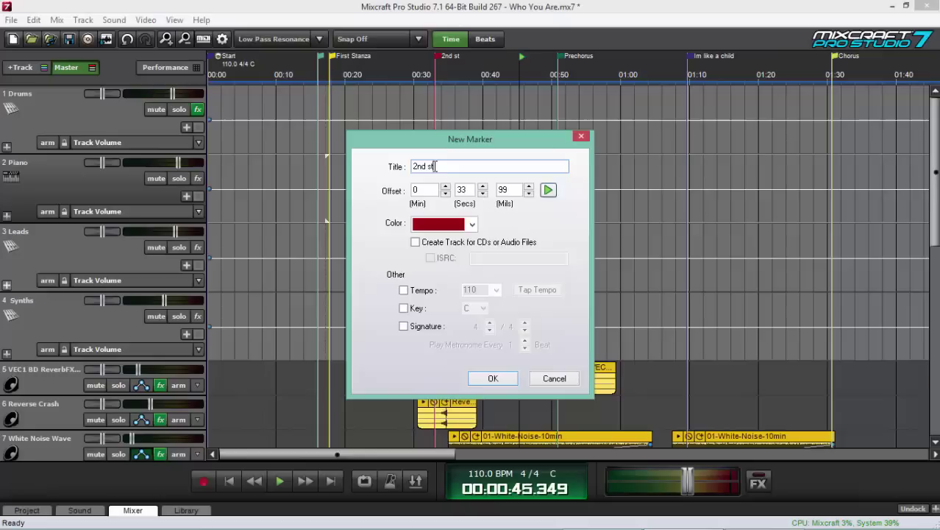
text(anza)
click(491, 378)
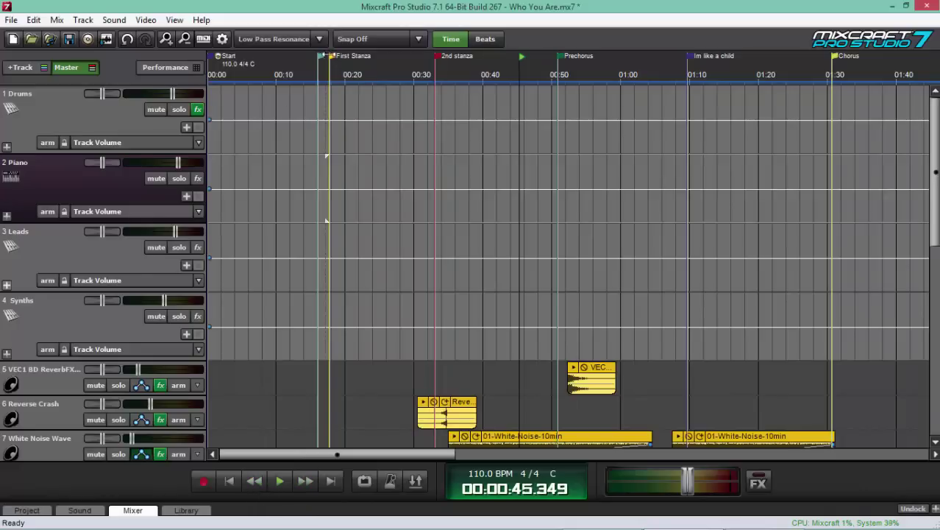
Step: Move the playhead around the timeline, settling near 0:32
click(637, 65)
click(297, 110)
click(825, 68)
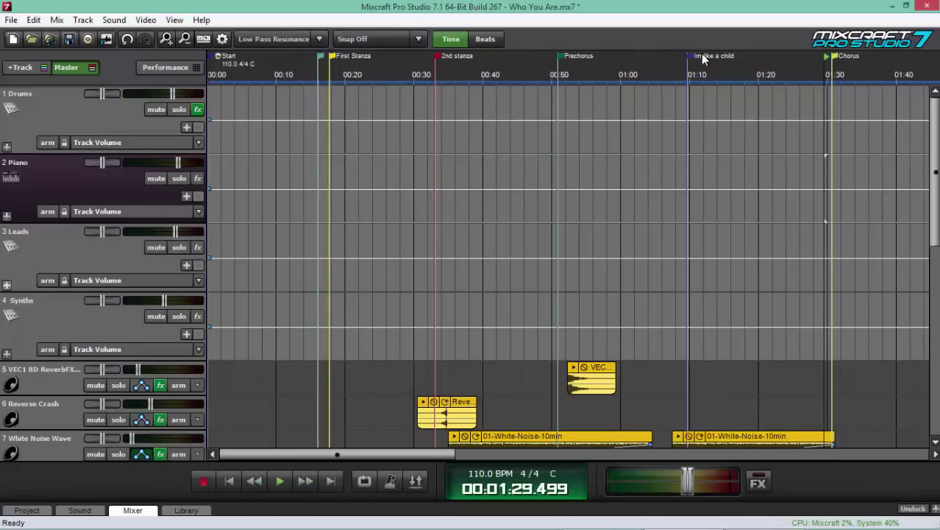
click(662, 62)
click(574, 62)
click(433, 86)
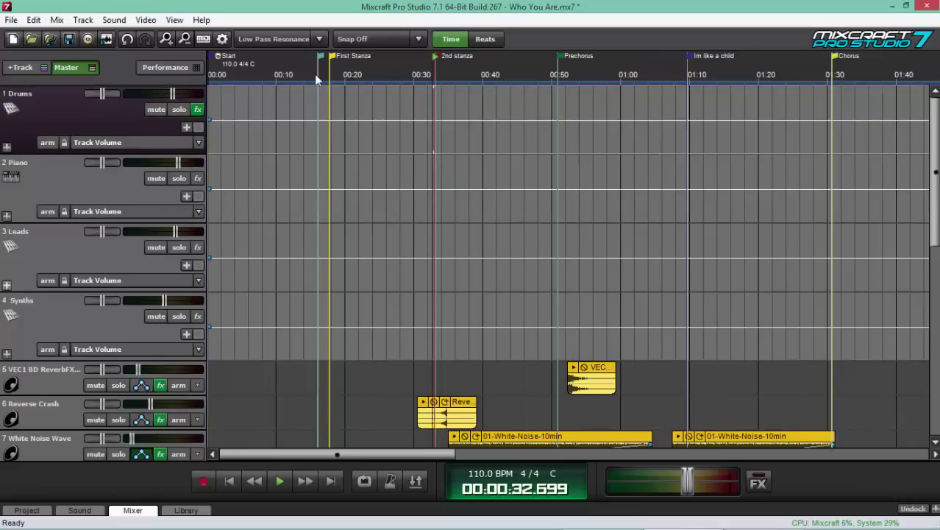
Step: Play from the First Stanza, Im like a child and Prechorus markers, then stop at 0:57.928
right_click(334, 60)
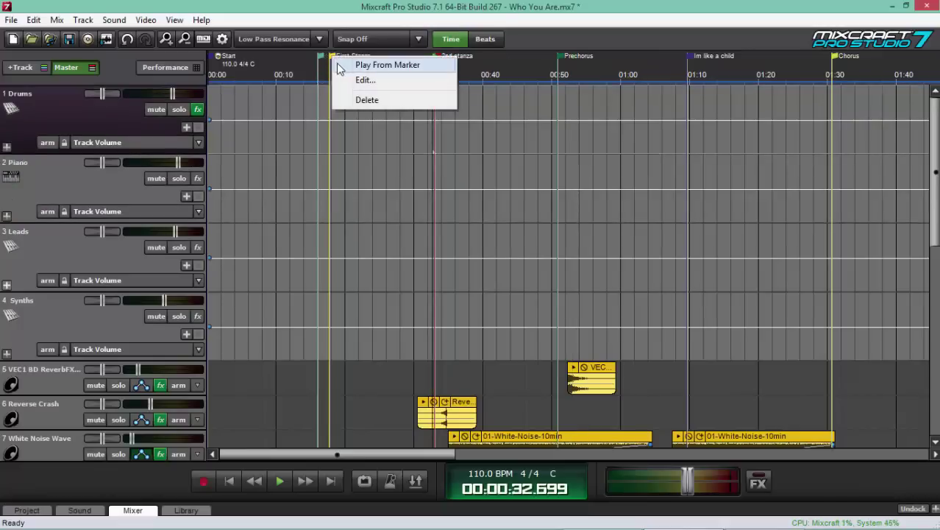
click(339, 66)
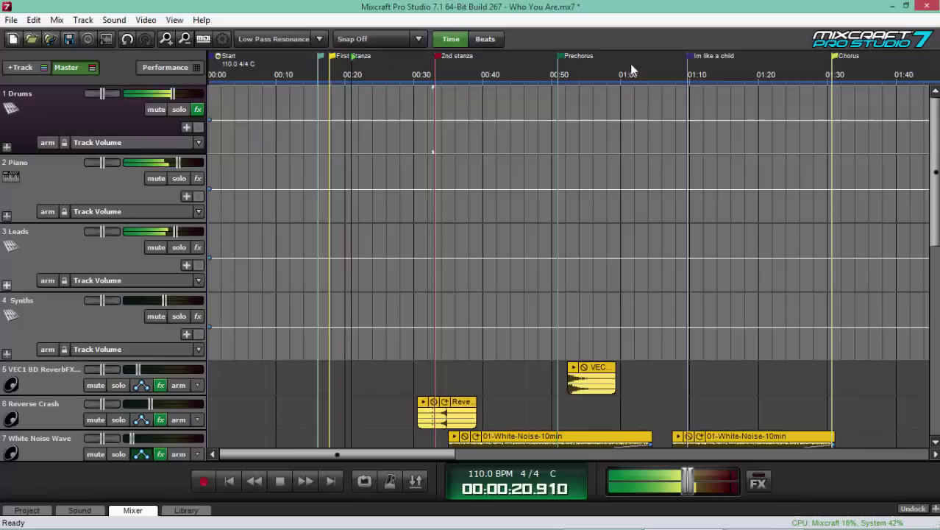
right_click(689, 55)
click(705, 66)
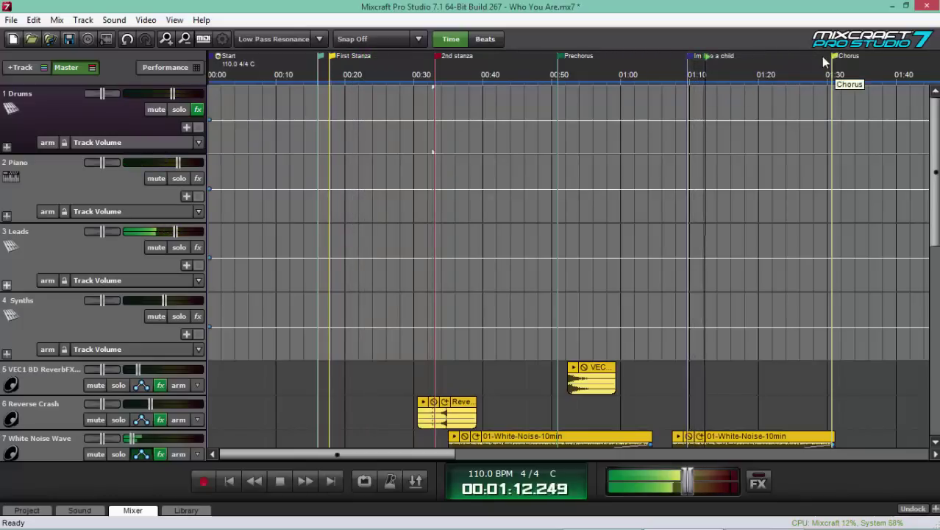
right_click(565, 57)
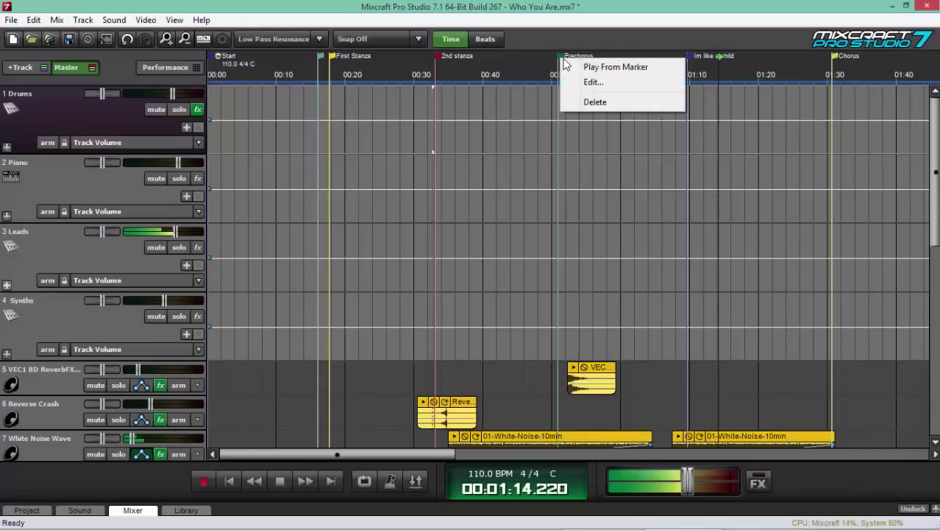
click(574, 68)
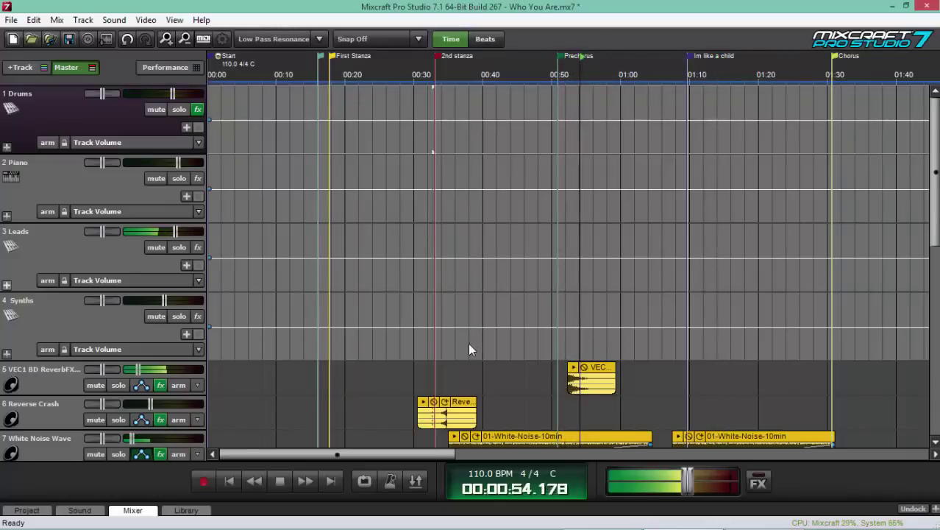
click(280, 482)
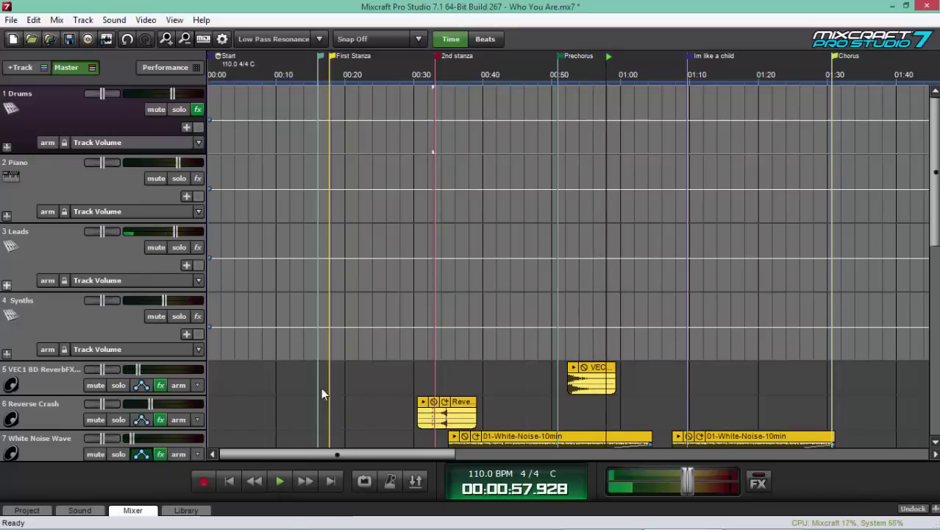
Step: Place the playback cursor at 3:37, just after the Coda marker at the song's end
drag(392, 451, 492, 447)
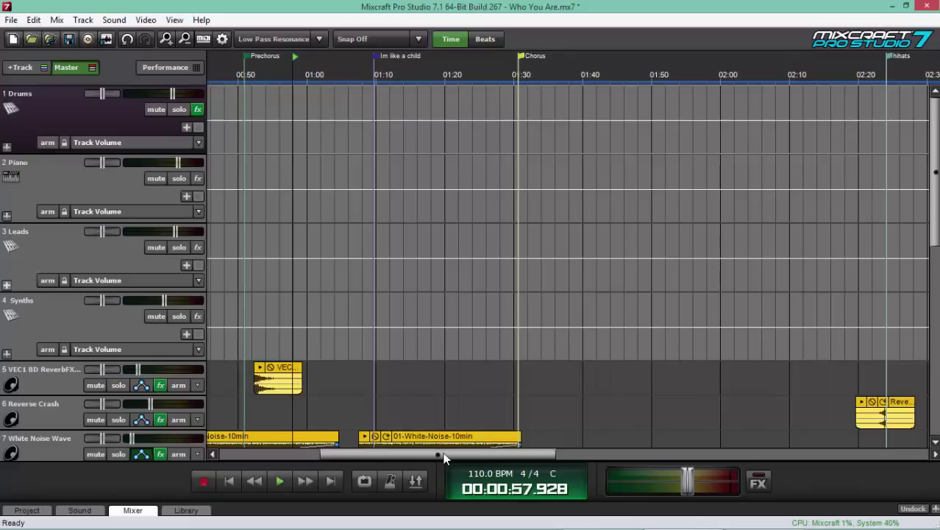
drag(443, 455, 265, 456)
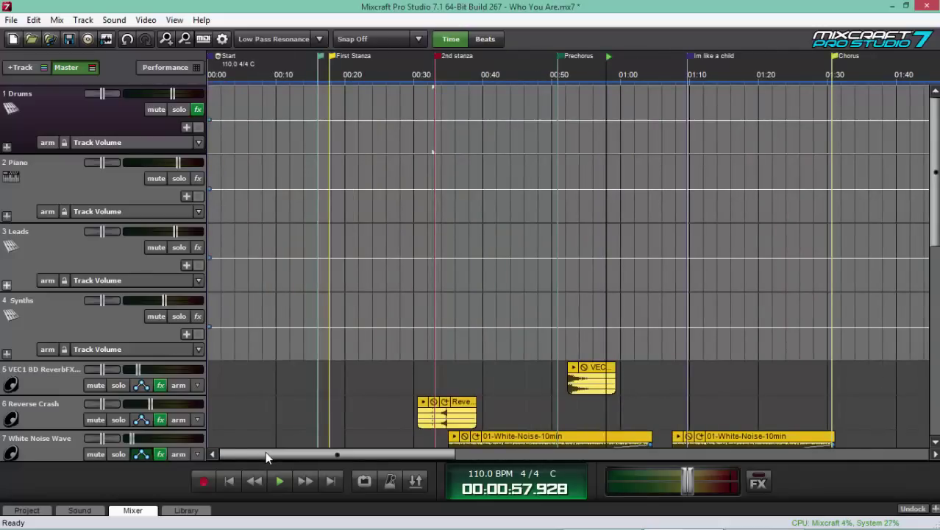
mouse_move(266, 455)
mouse_down()
mouse_move(499, 460)
mouse_move(623, 449)
mouse_move(616, 451)
mouse_up()
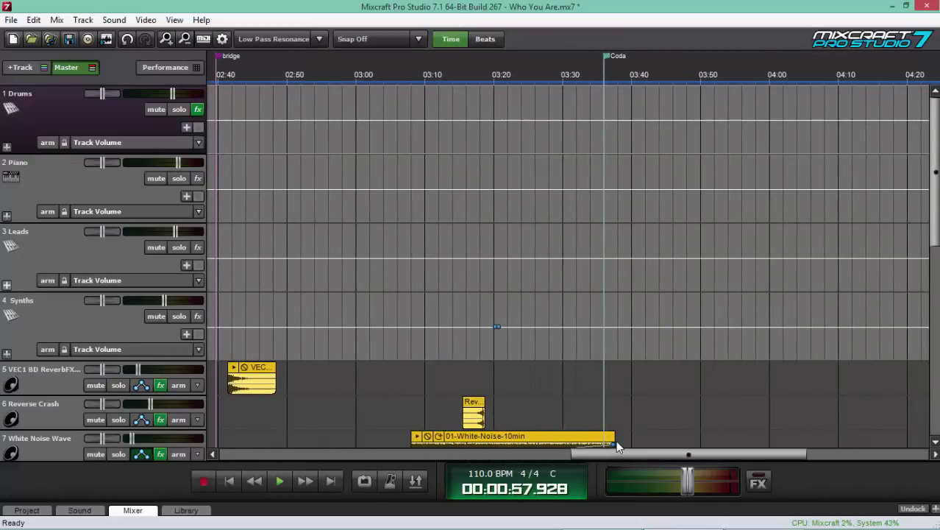
click(611, 77)
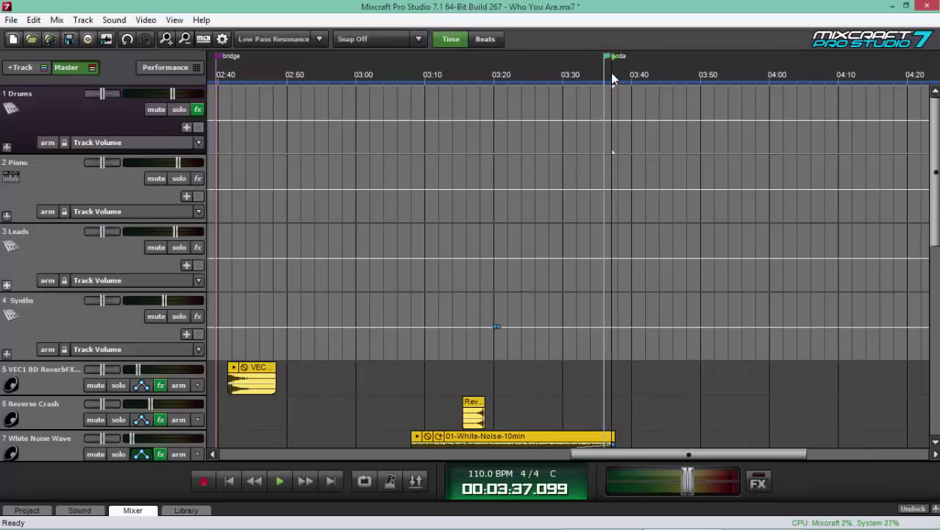